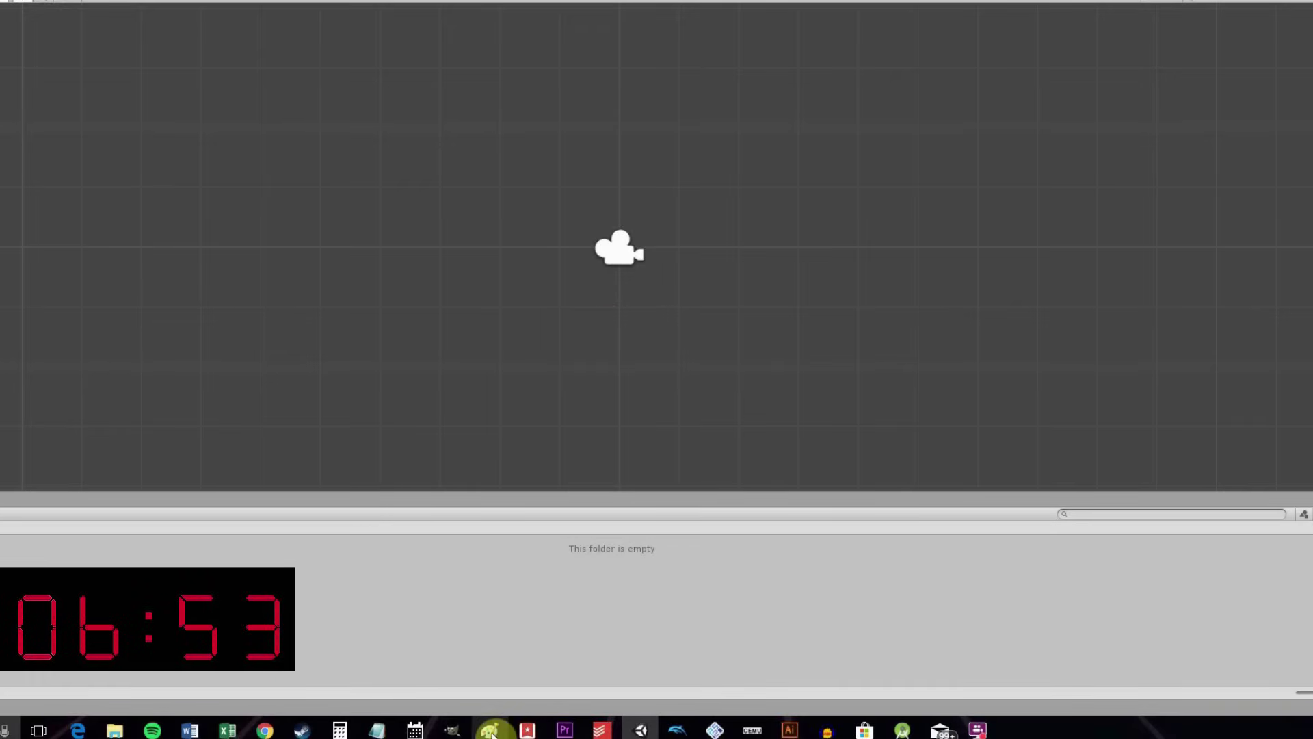
Bring Paint to the front from the taskbar, leaving the camera-only Unity scene
left_click(494, 731)
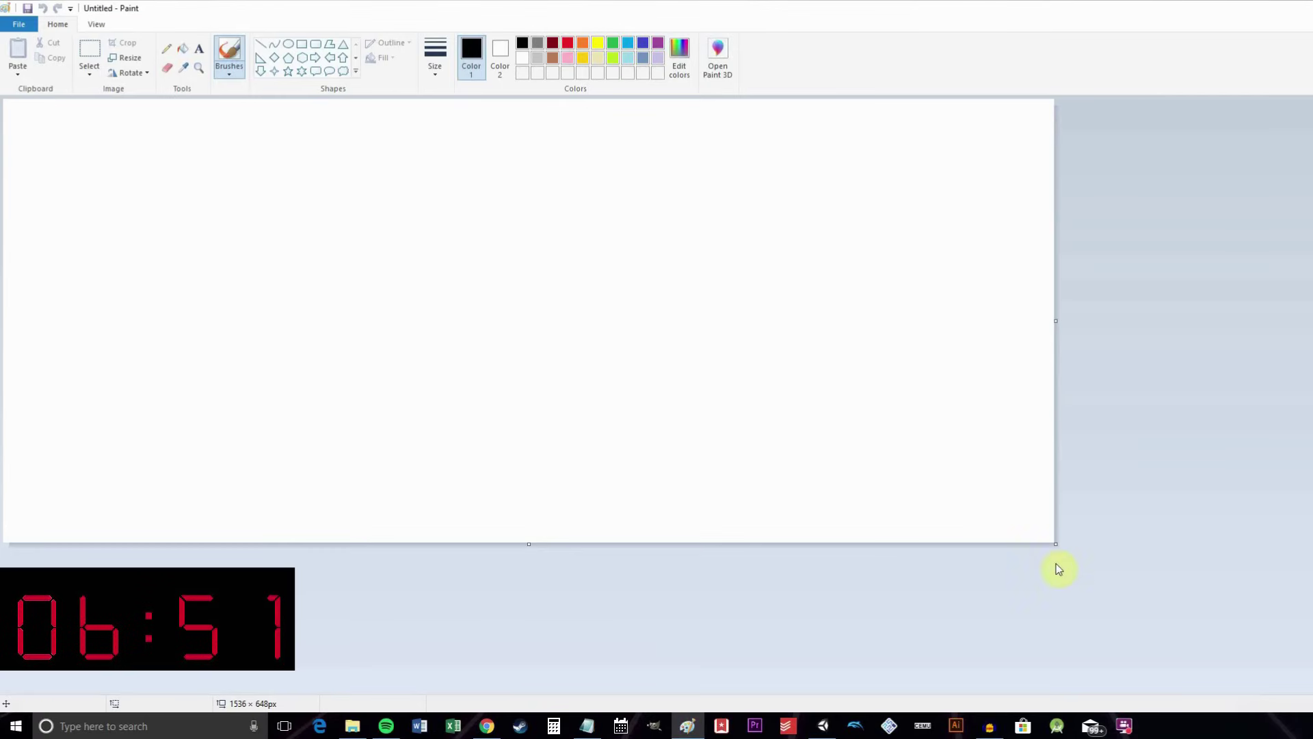
Resize the Paint canvas to about 108 × 112 px and fill it purple
left_click_drag(1055, 544, 77, 176)
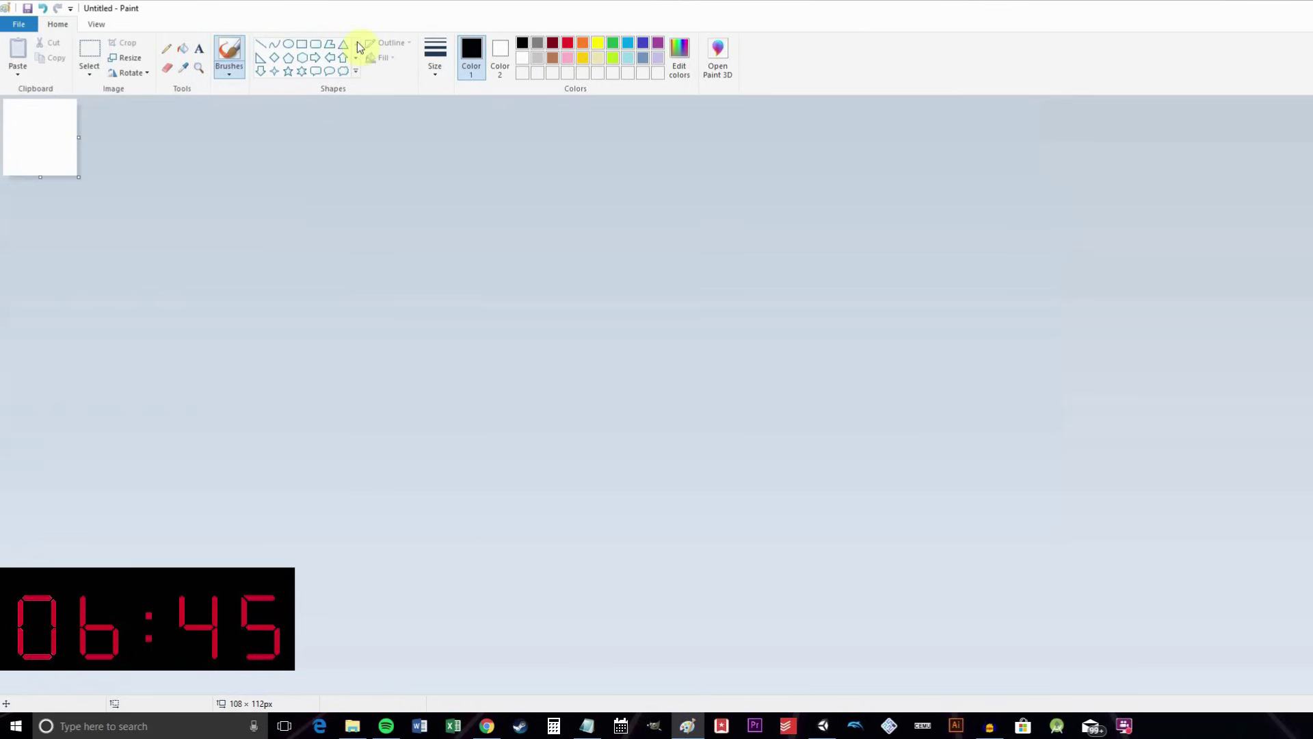
left_click(192, 48)
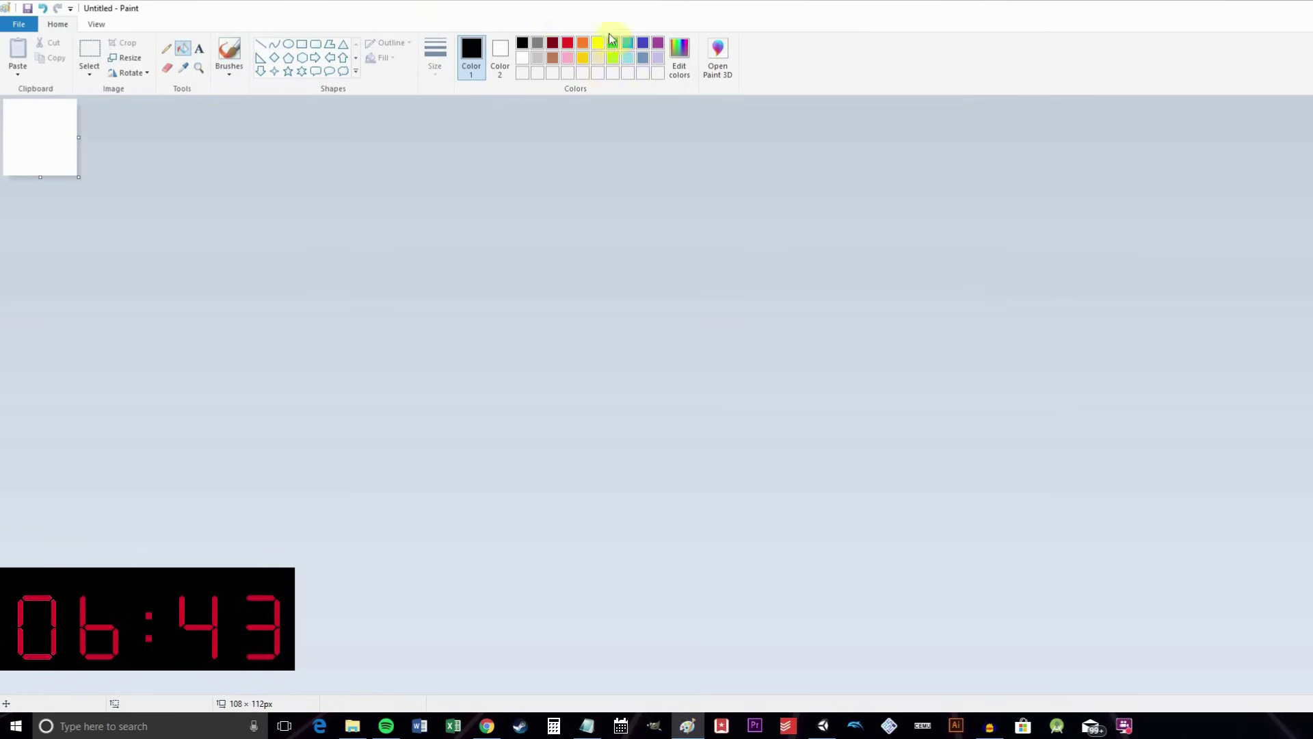
left_click(658, 43)
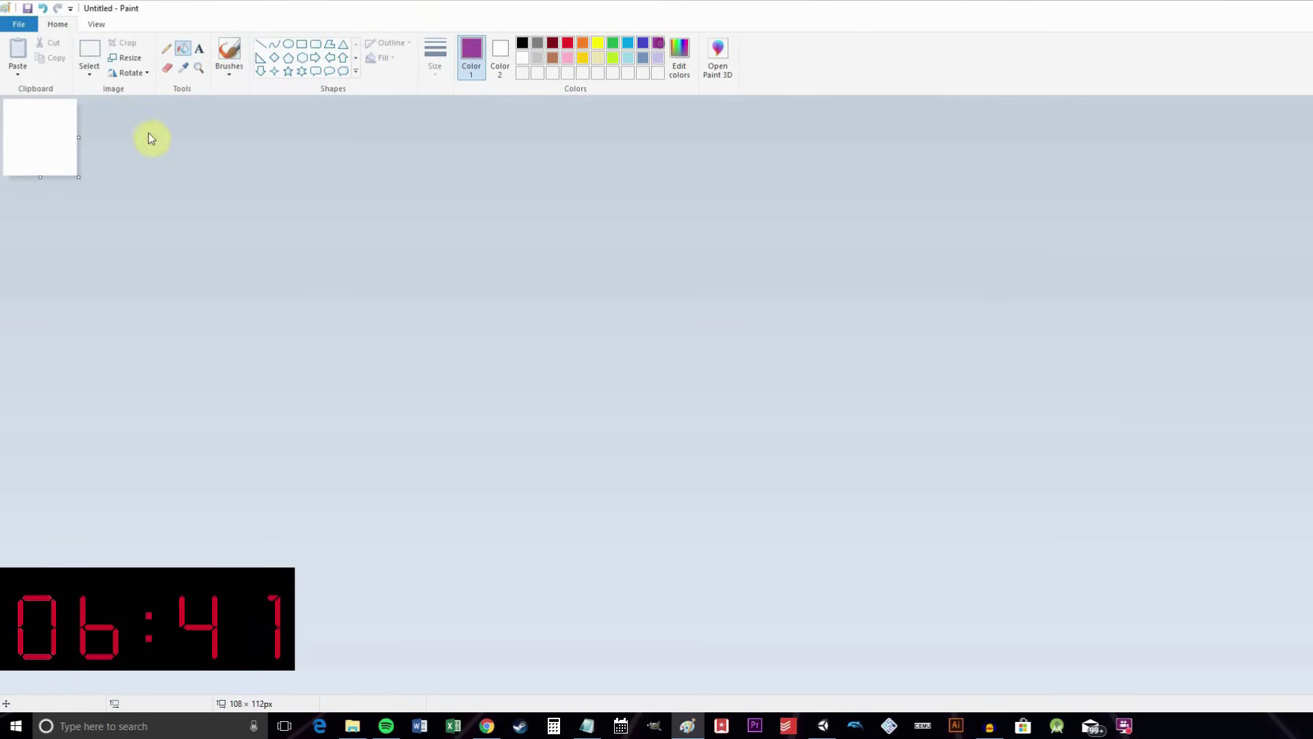
left_click(53, 123)
scroll(112, 171, "up", 3, "ctrl")
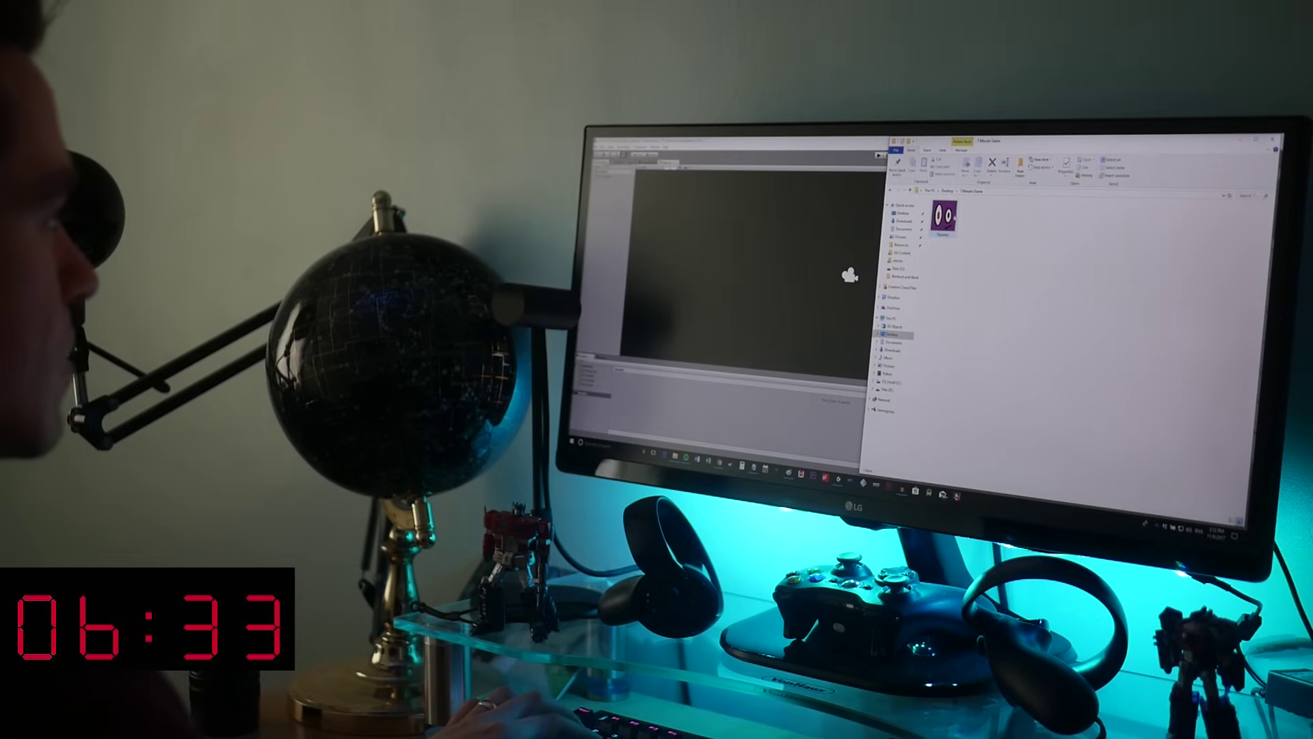
Drag Squarey.png from the 7 Minute Game folder into the Unity scene
left_click(944, 218)
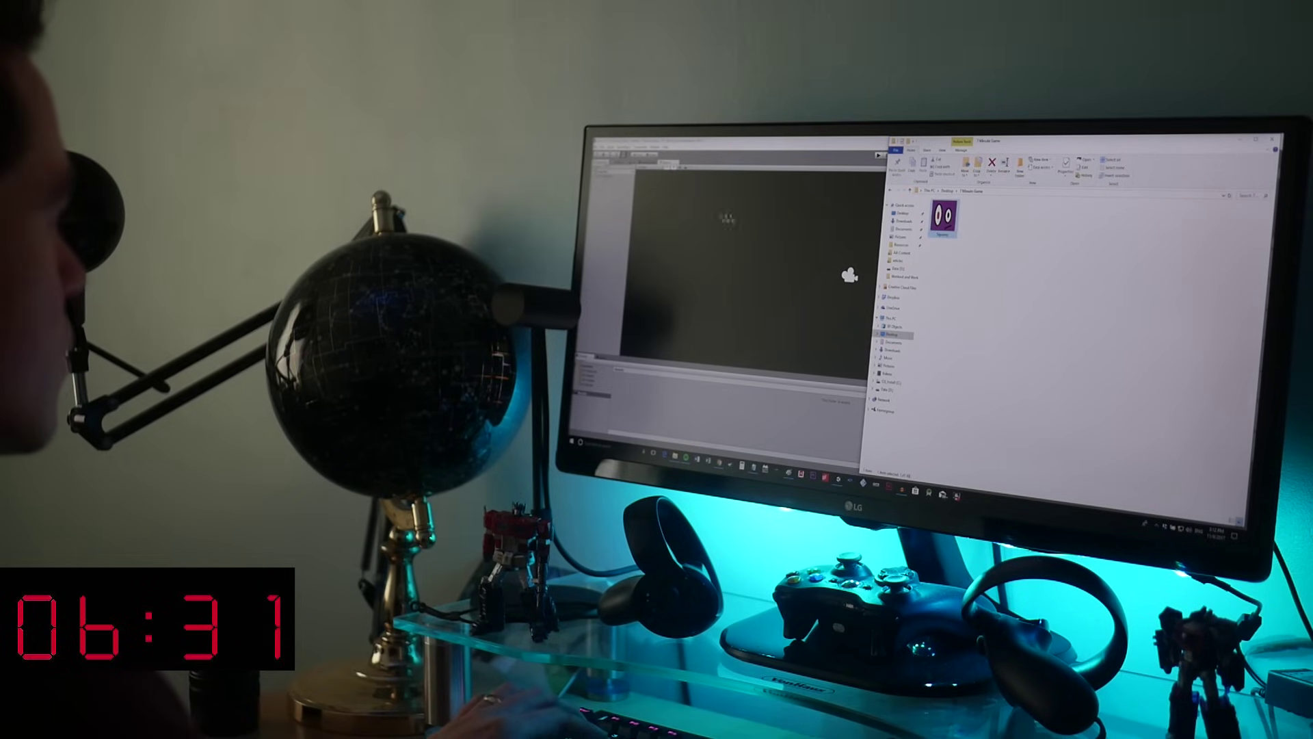
left_click(676, 216)
left_click_drag(676, 216, 729, 257)
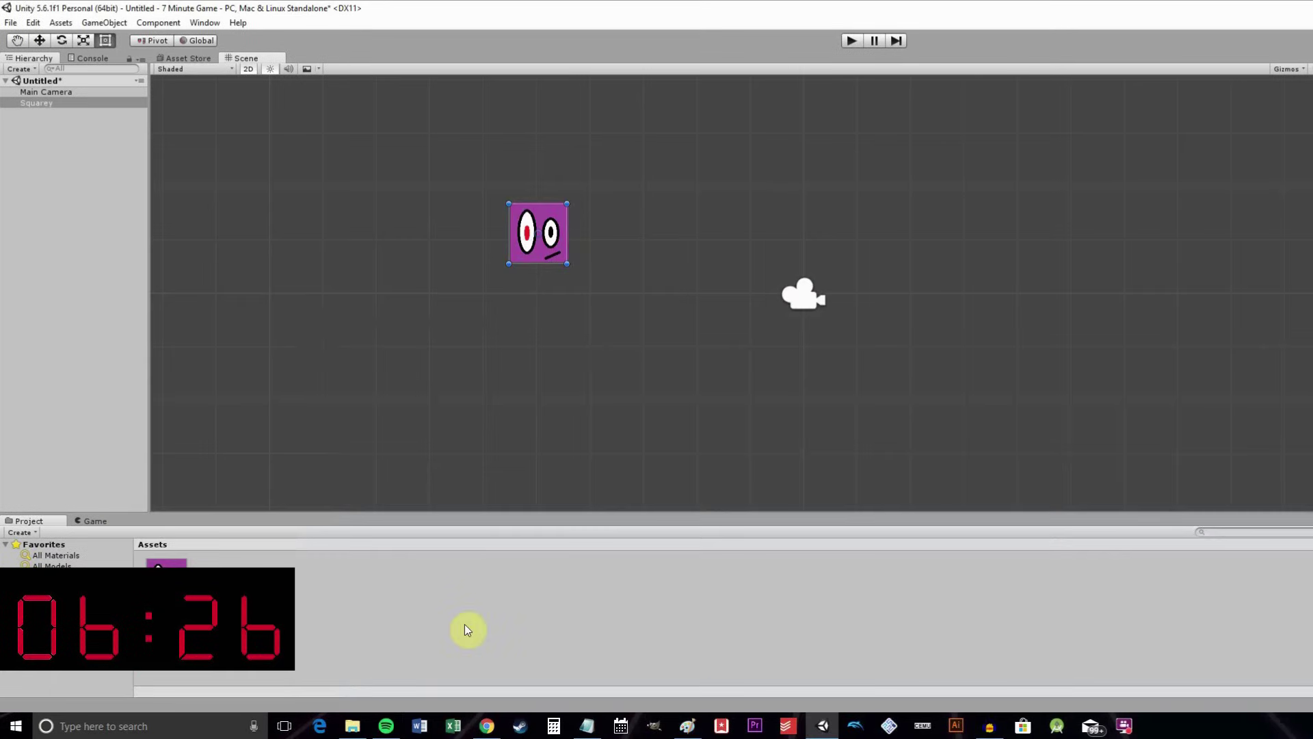
Add platform.png to the scene, make it slightly wider and shorter, and move it up-right
left_click(353, 725)
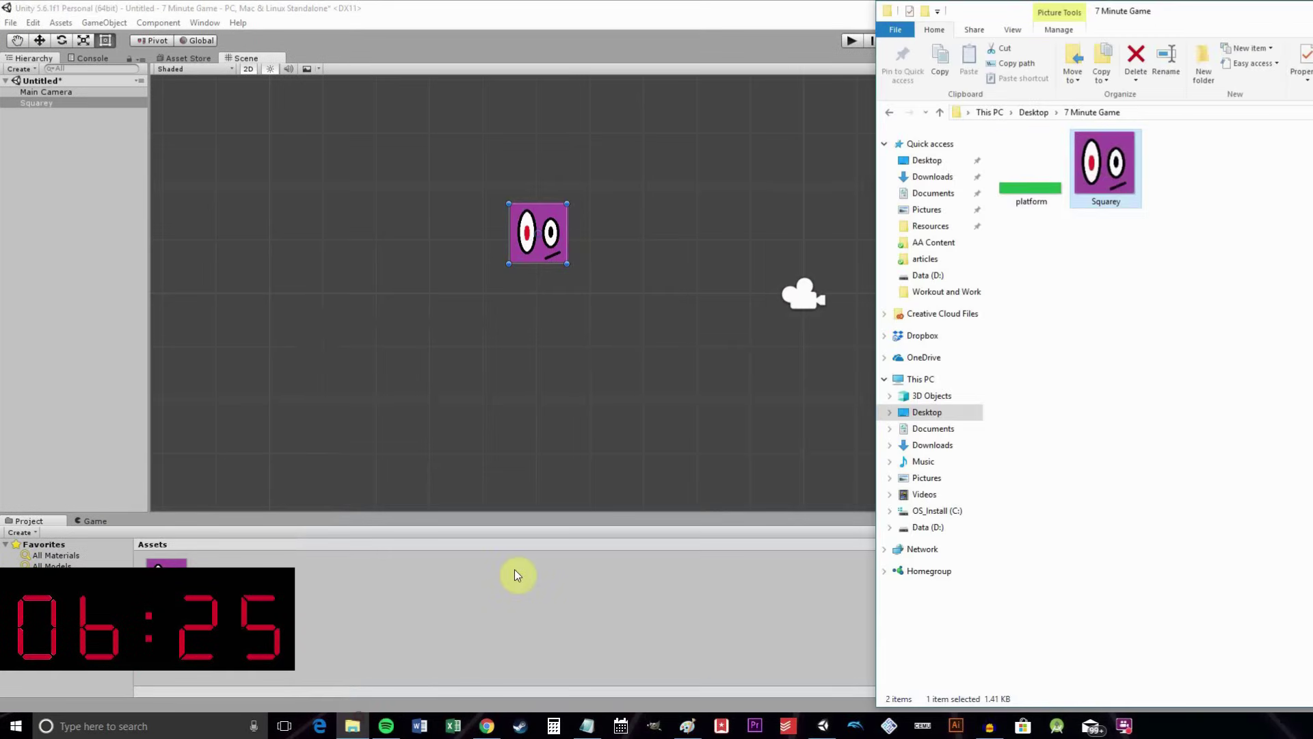
left_click(1033, 189)
left_click_drag(1031, 194, 441, 335)
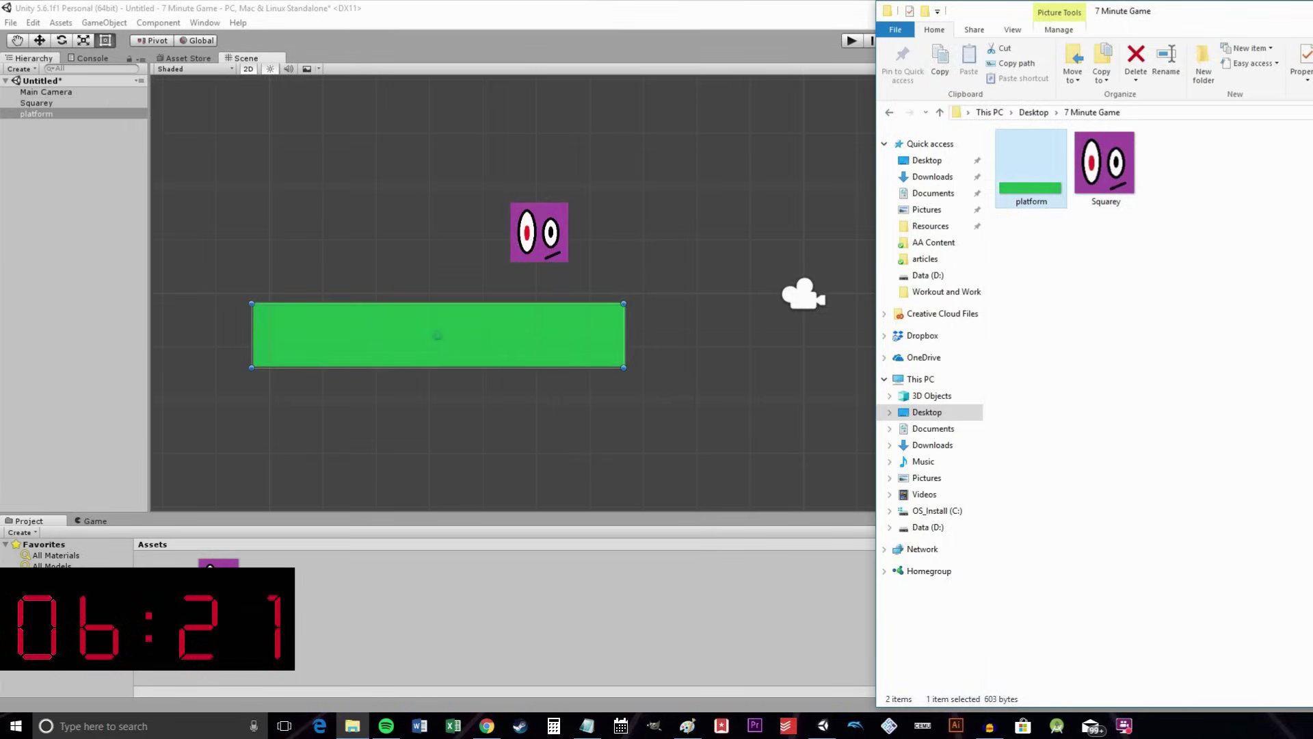
left_click(660, 325)
mouse_move(625, 302)
left_mouse_down()
mouse_move(640, 274)
mouse_move(604, 314)
mouse_move(602, 296)
mouse_move(627, 318)
left_mouse_up()
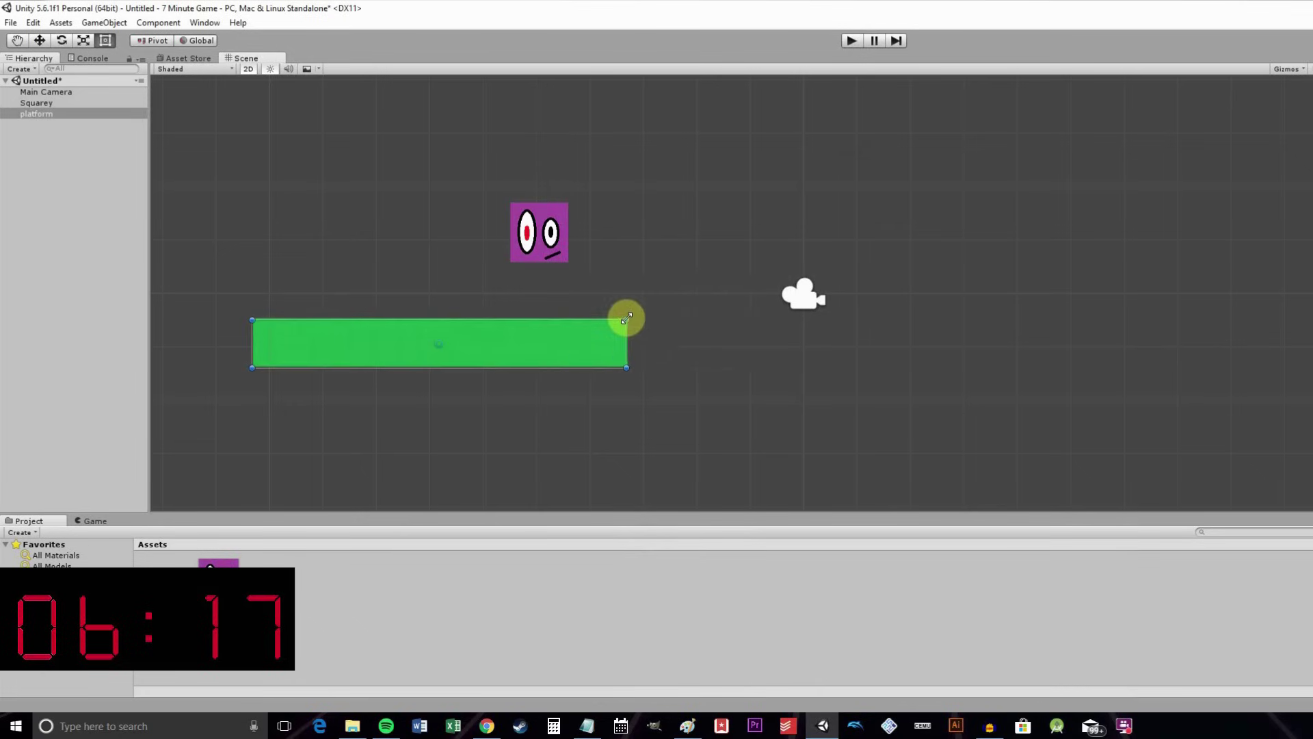
left_click_drag(490, 355, 647, 324)
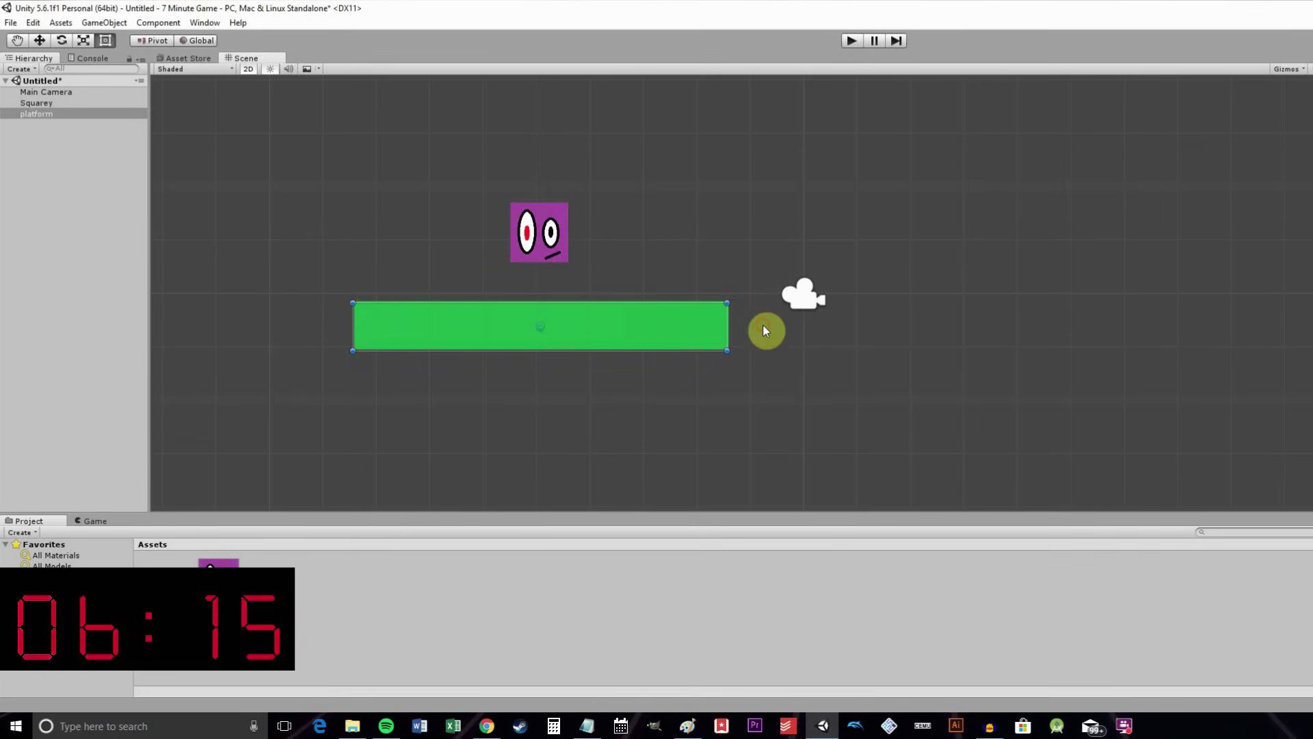
Duplicate the platform, then raise the copy to the right and enlarge it
key("ctrl+d")
left_click_drag(565, 325, 955, 212)
left_click_drag(1109, 234, 1171, 274)
left_click(558, 194)
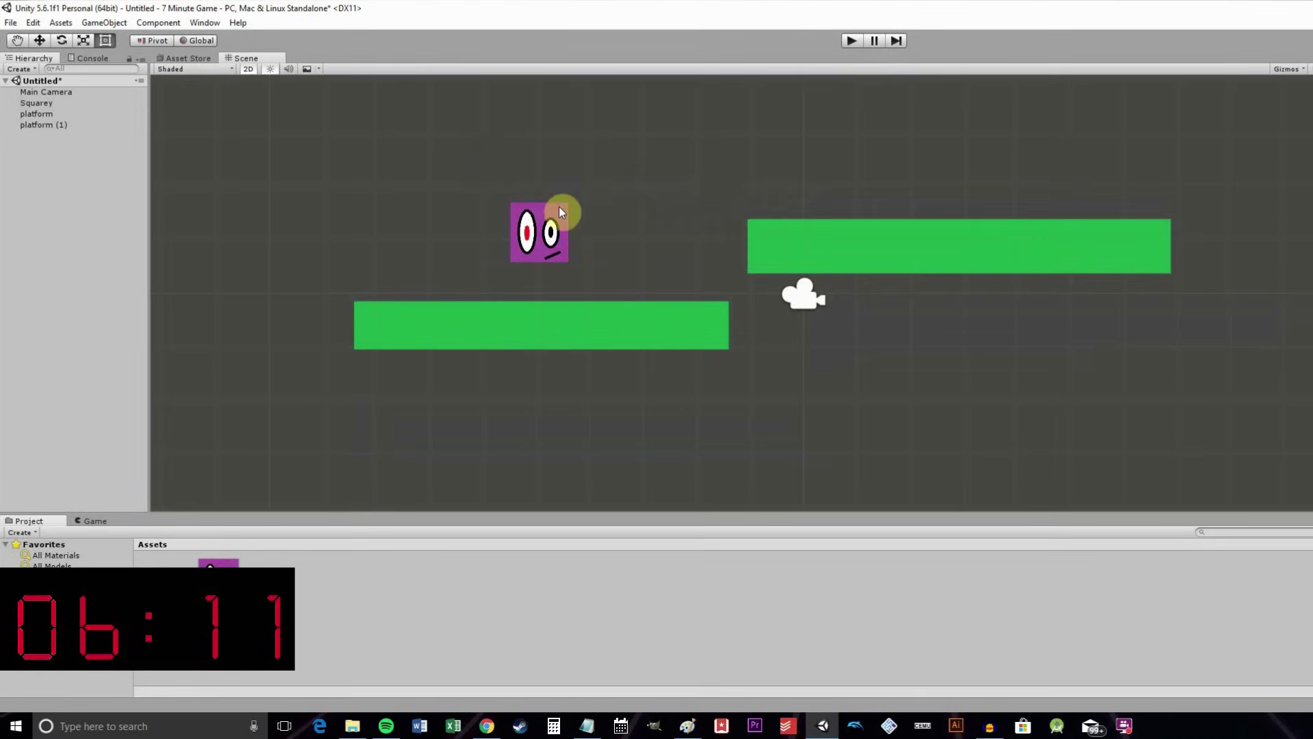
left_click(560, 207)
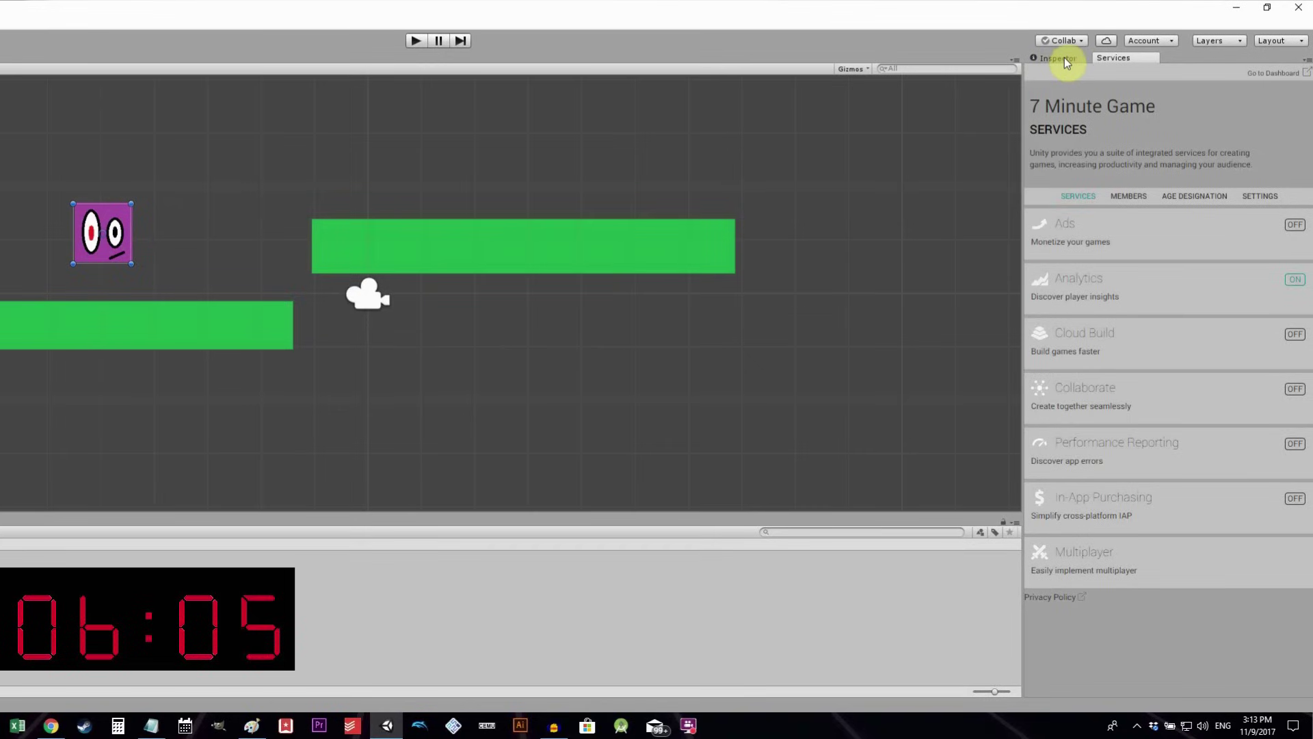
Attach a Dynamic Rigidbody 2D with gravity scale 1 to Squarey
left_click(1057, 58)
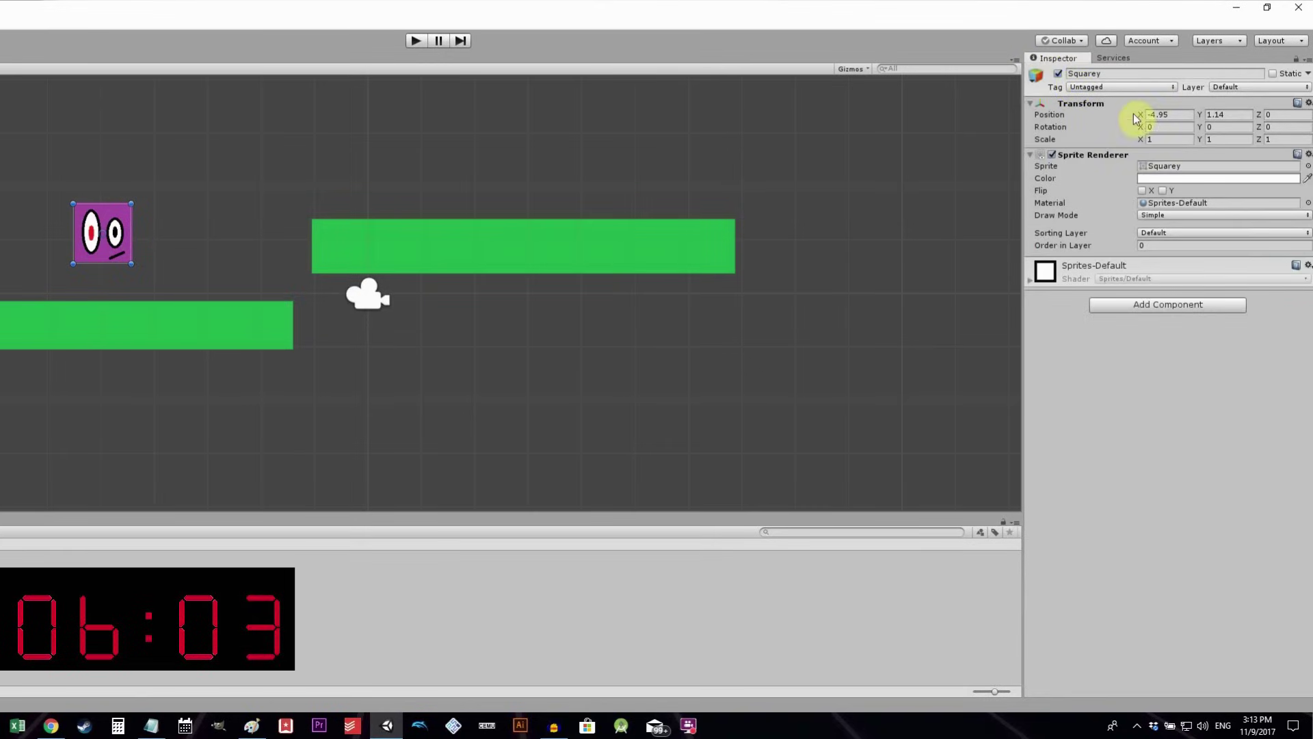
left_click(1201, 306)
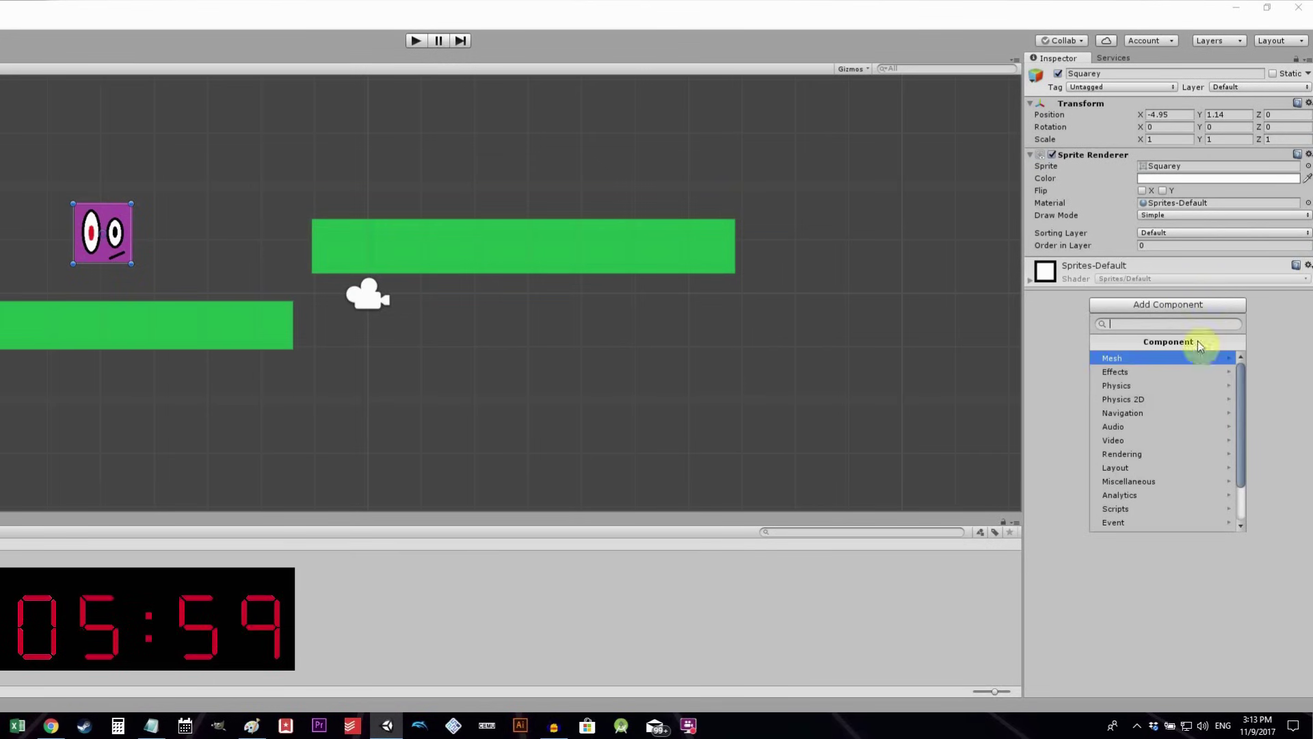
left_click(1163, 399)
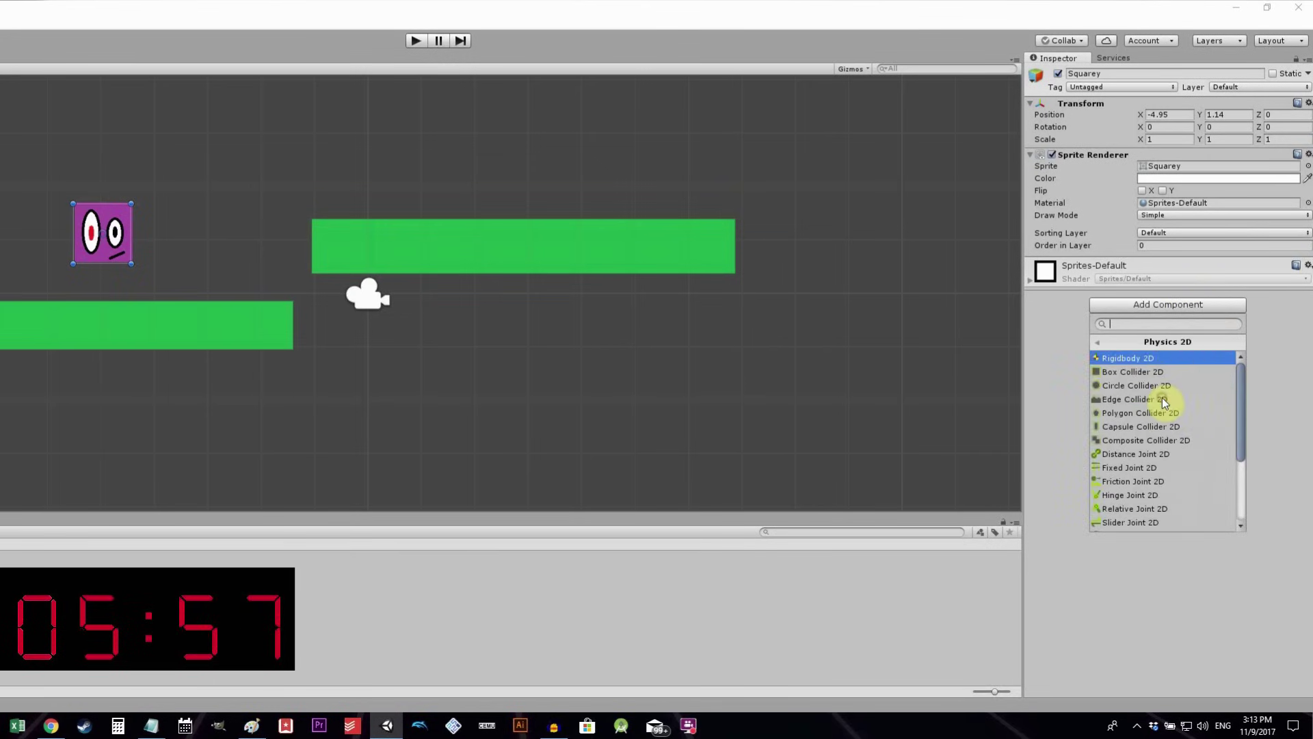
left_click(1157, 358)
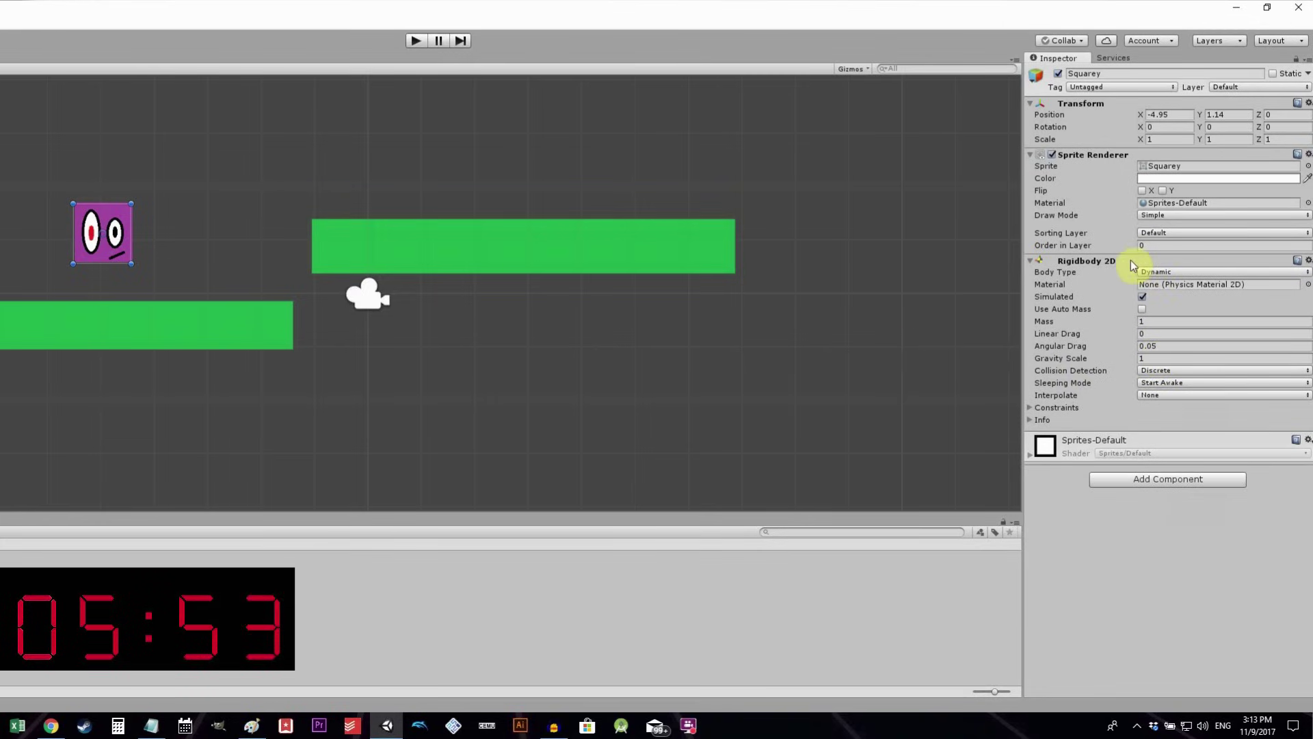
left_click(344, 328)
left_click(342, 330)
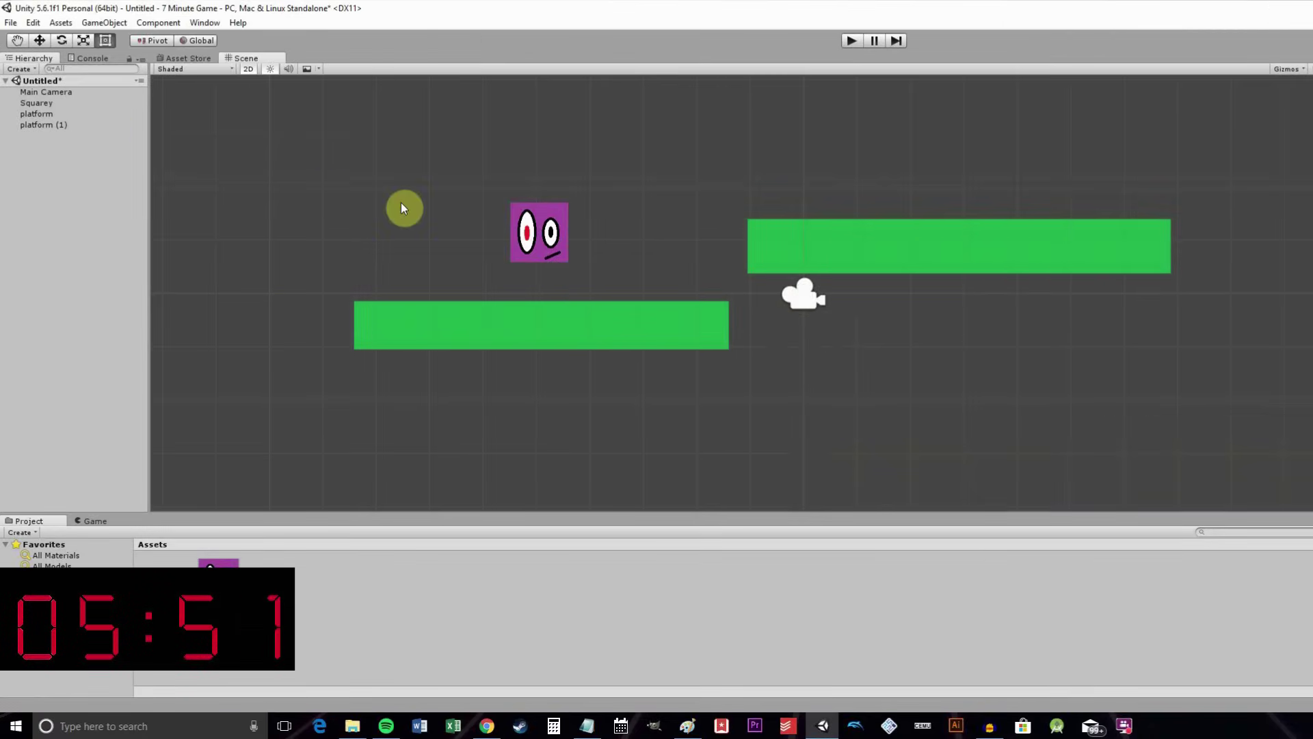
Parent the Main Camera under Squarey in the Hierarchy
left_click(39, 92)
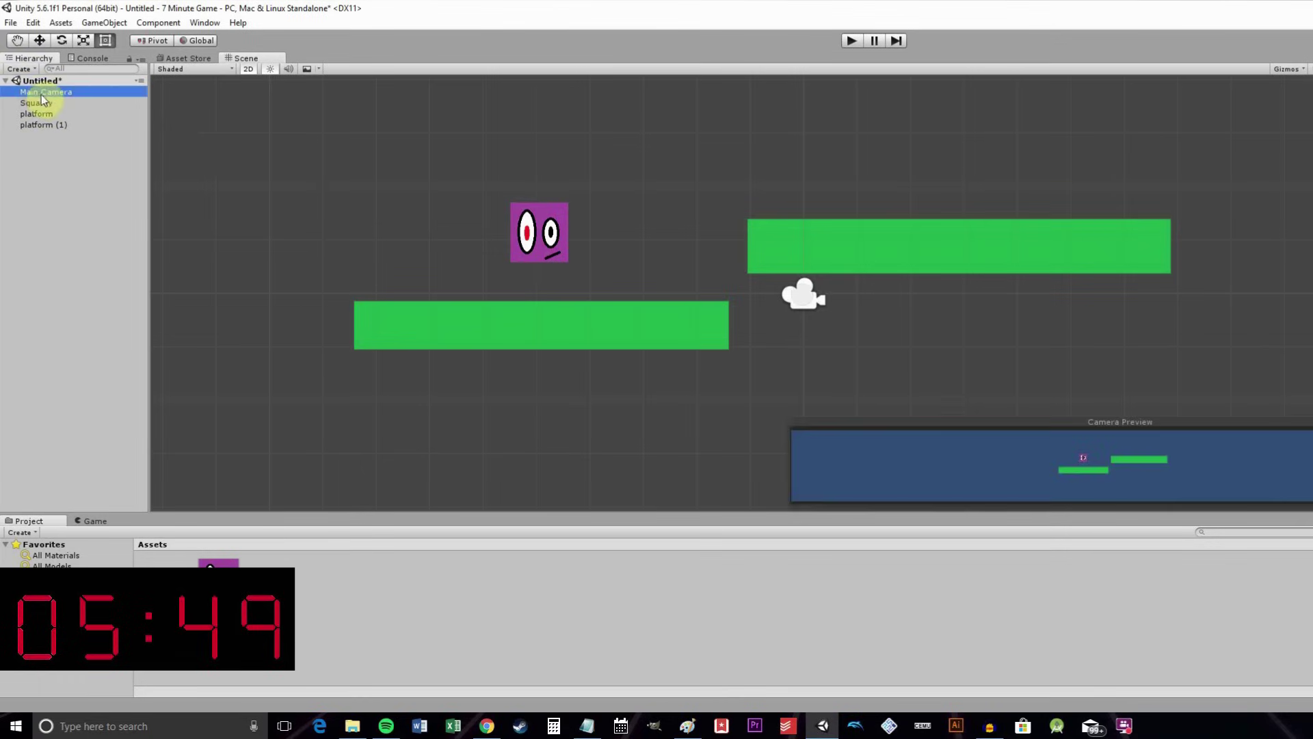
left_click_drag(31, 96, 53, 103)
mouse_move(806, 296)
left_mouse_down()
mouse_move(625, 231)
mouse_move(804, 284)
left_mouse_up()
Move the camera up and left so it is centred on Squarey
left_click(23, 42)
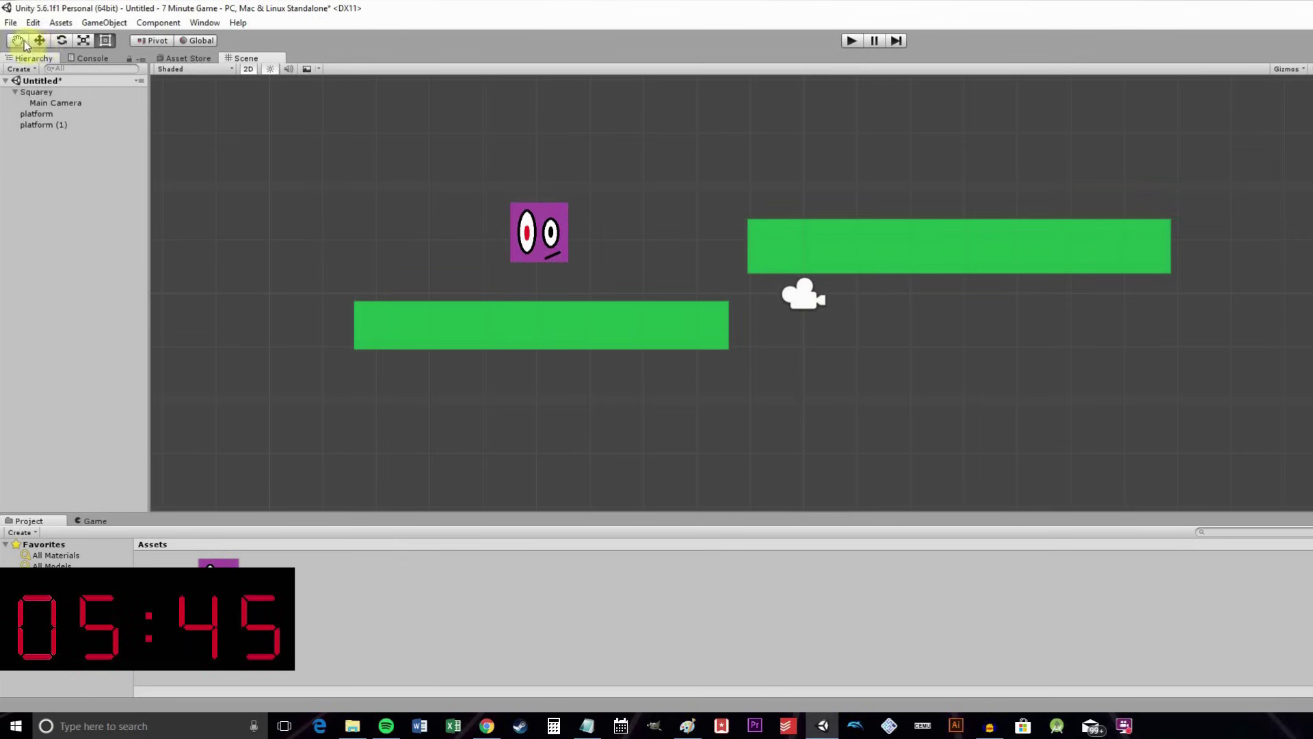
left_click(39, 41)
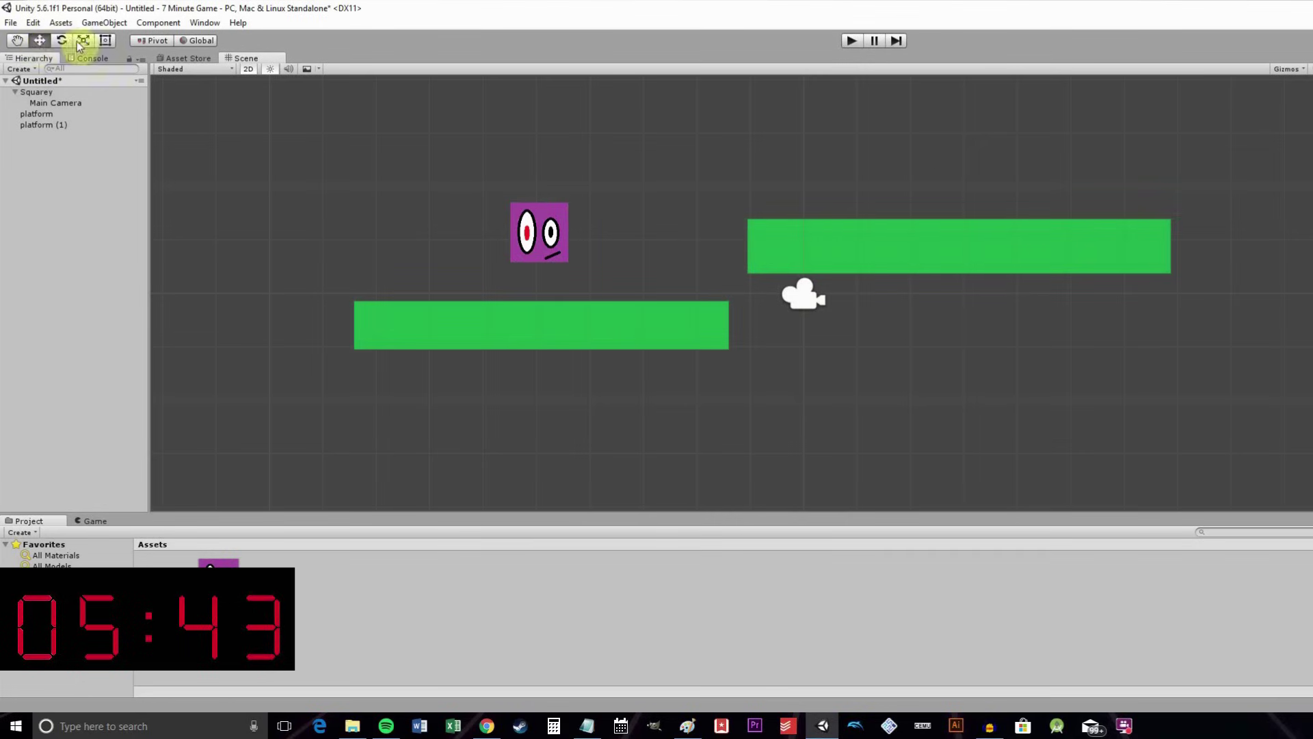
left_click(793, 292)
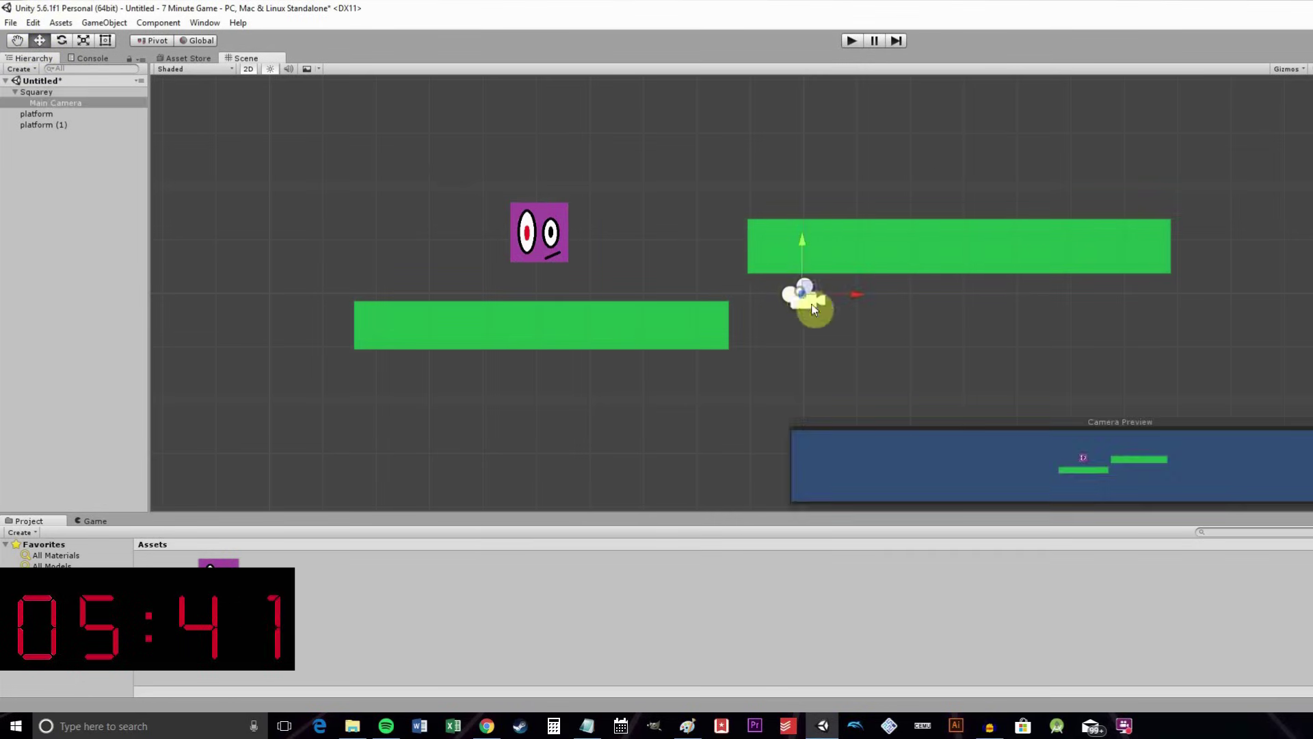
left_click_drag(802, 246, 809, 182)
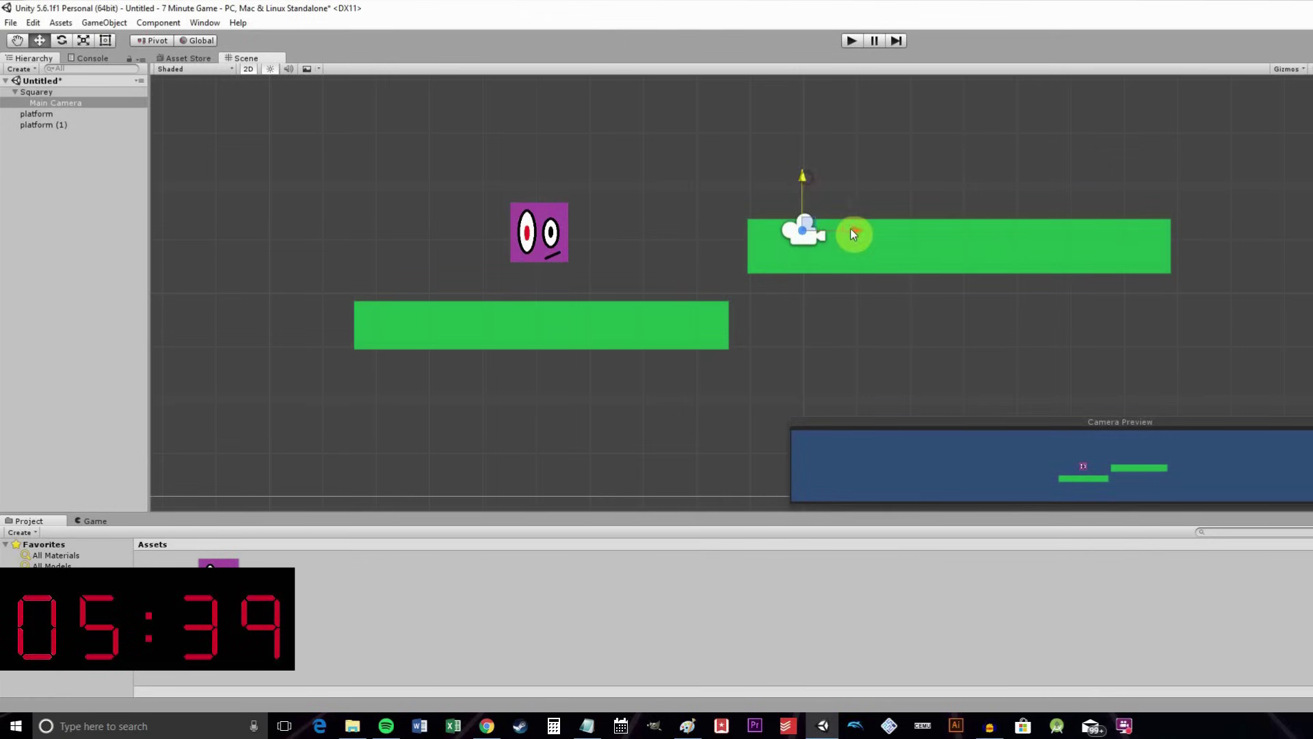
left_click_drag(842, 234, 608, 236)
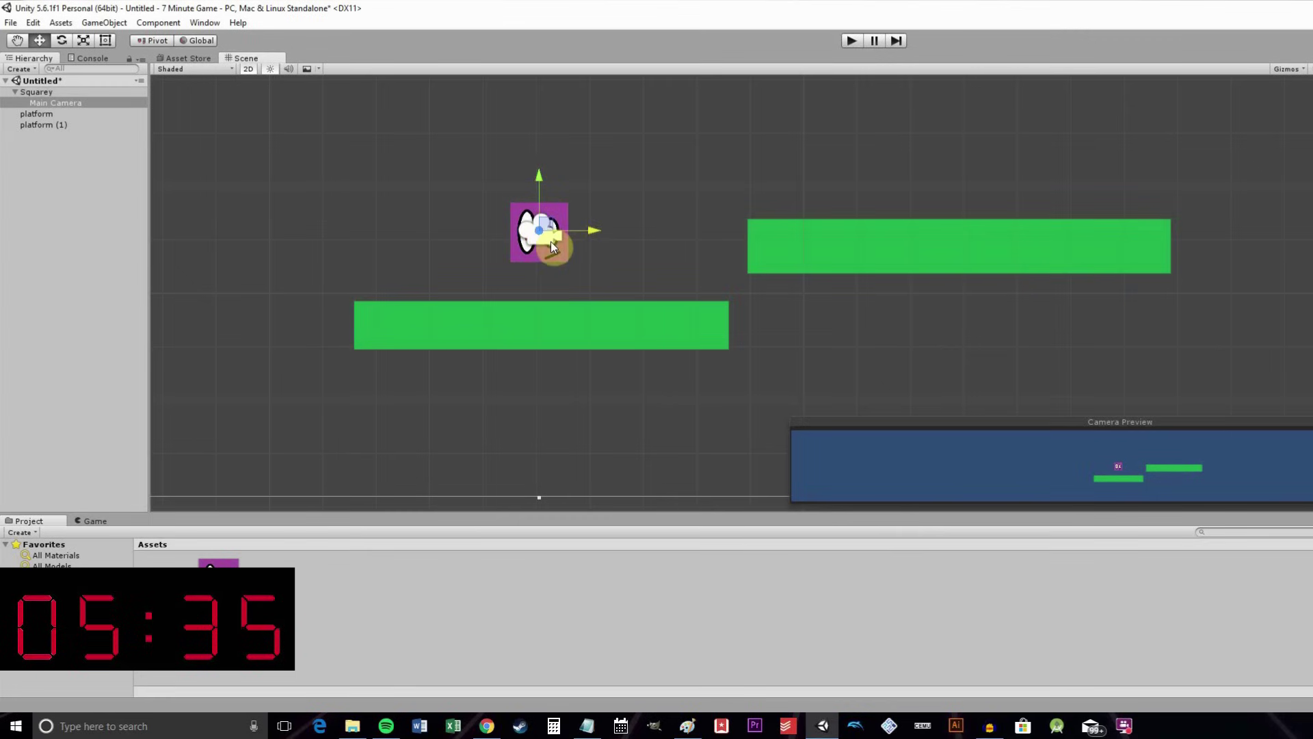
left_click(895, 146)
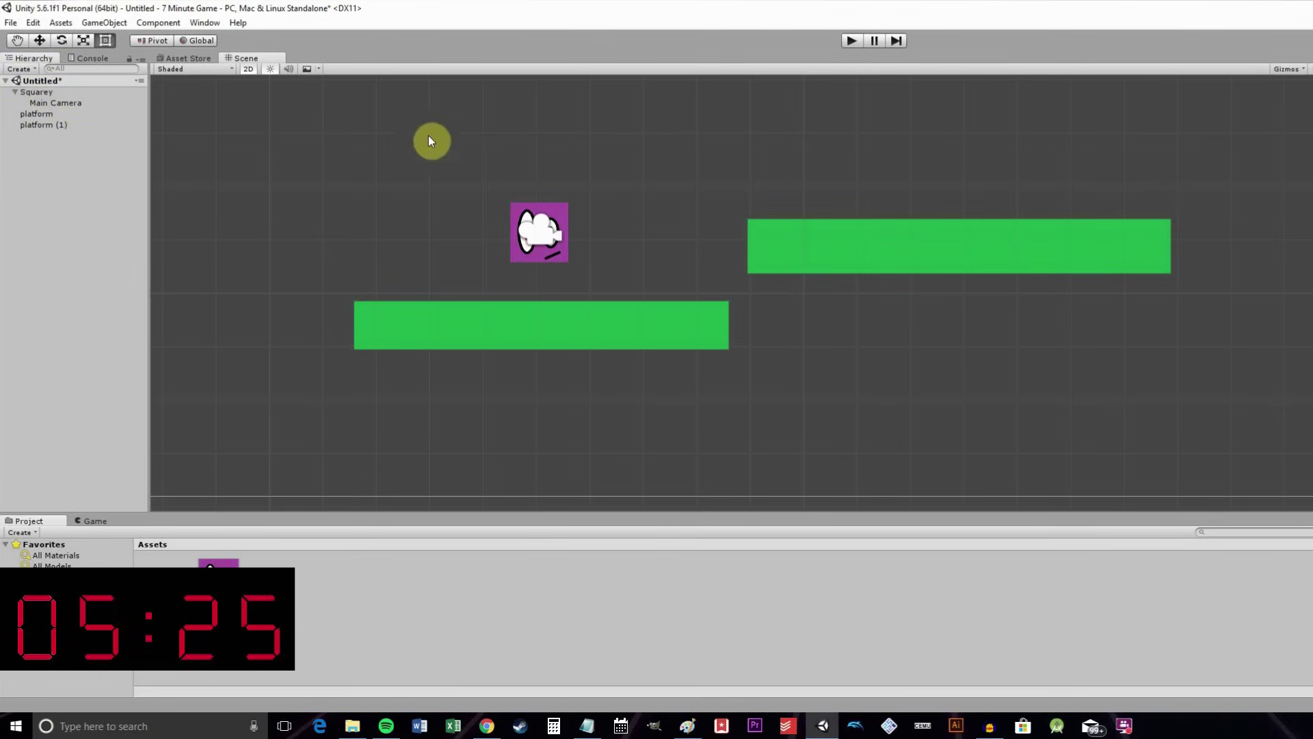
left_click(561, 209)
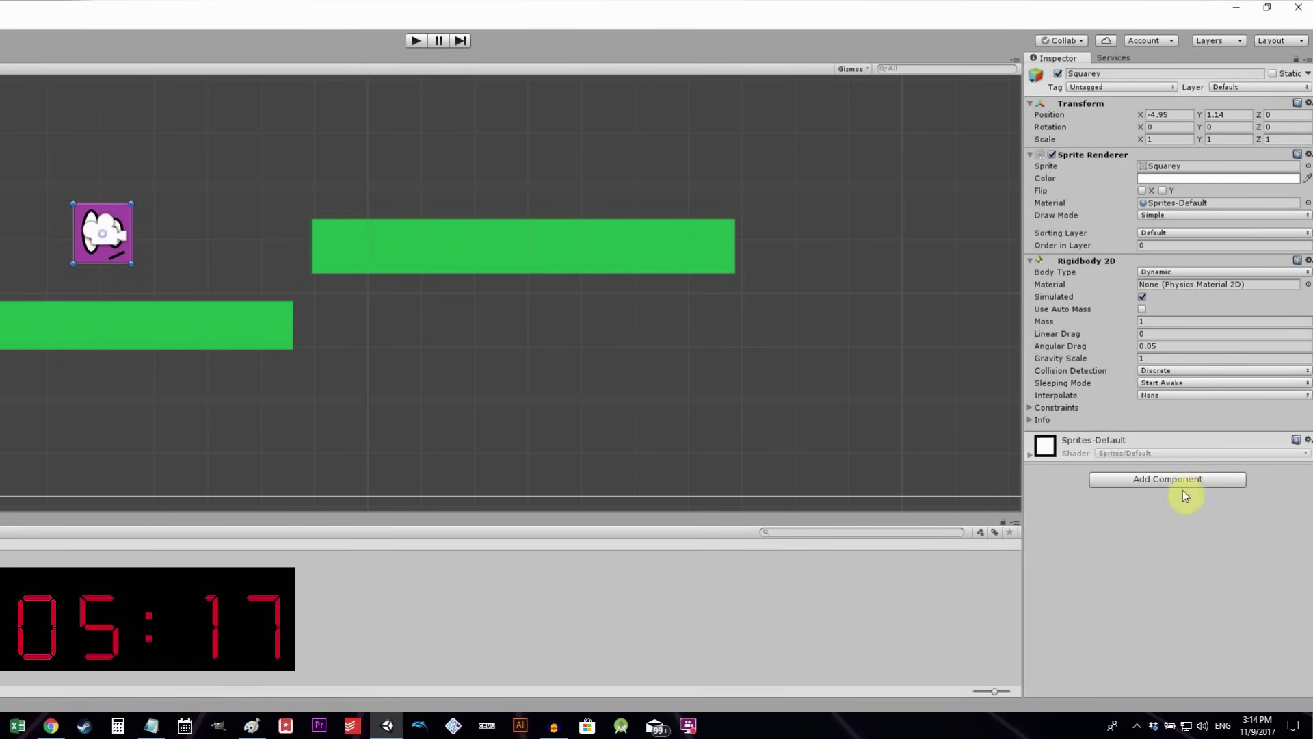
Add a Box Collider 2D to Squarey
left_click(1184, 479)
left_click(1209, 573)
left_click(1151, 547)
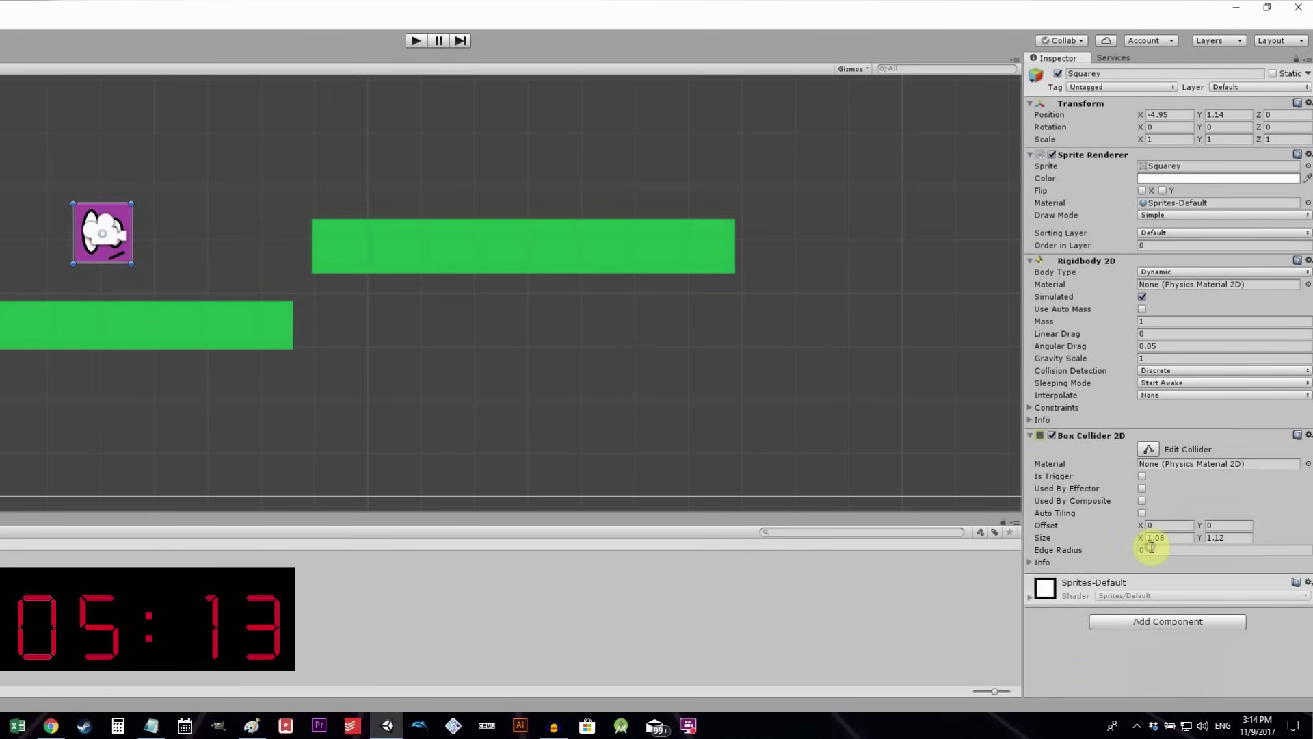
Add a Box Collider 2D to the lower platform and the upper platform
left_click(250, 322)
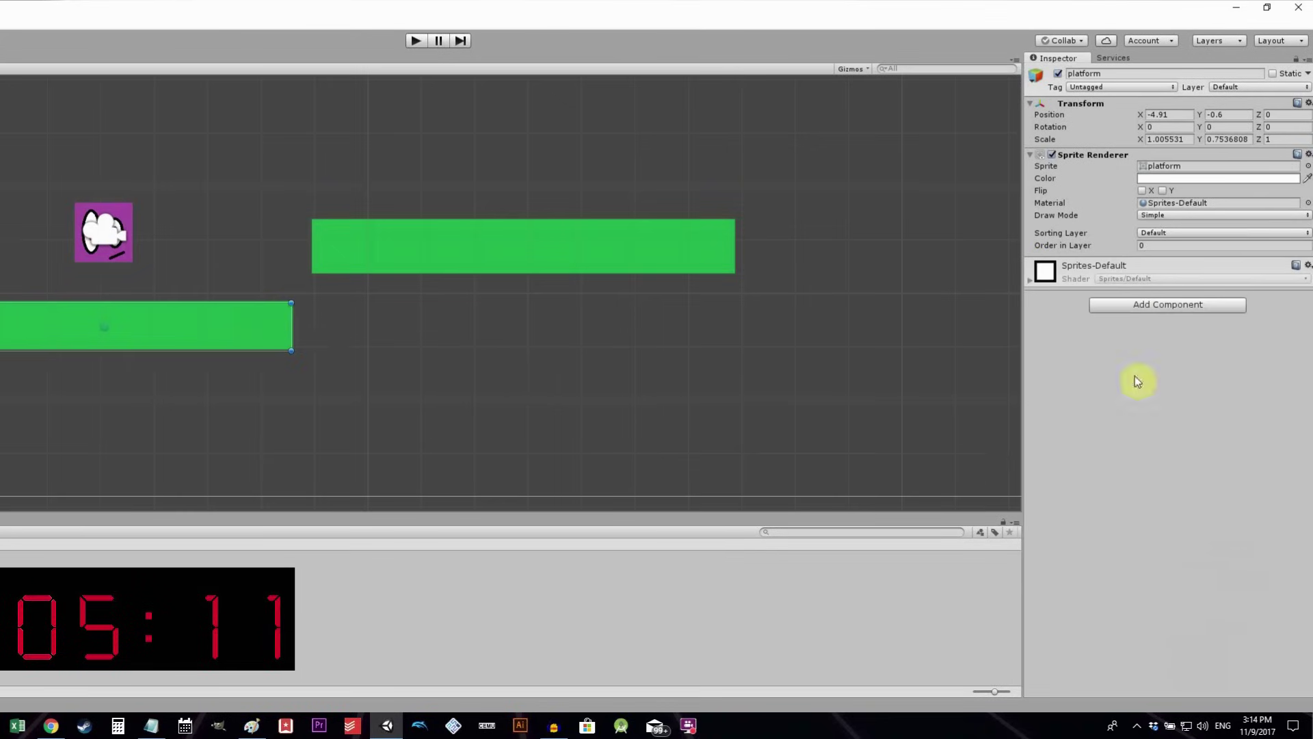
left_click(1197, 306)
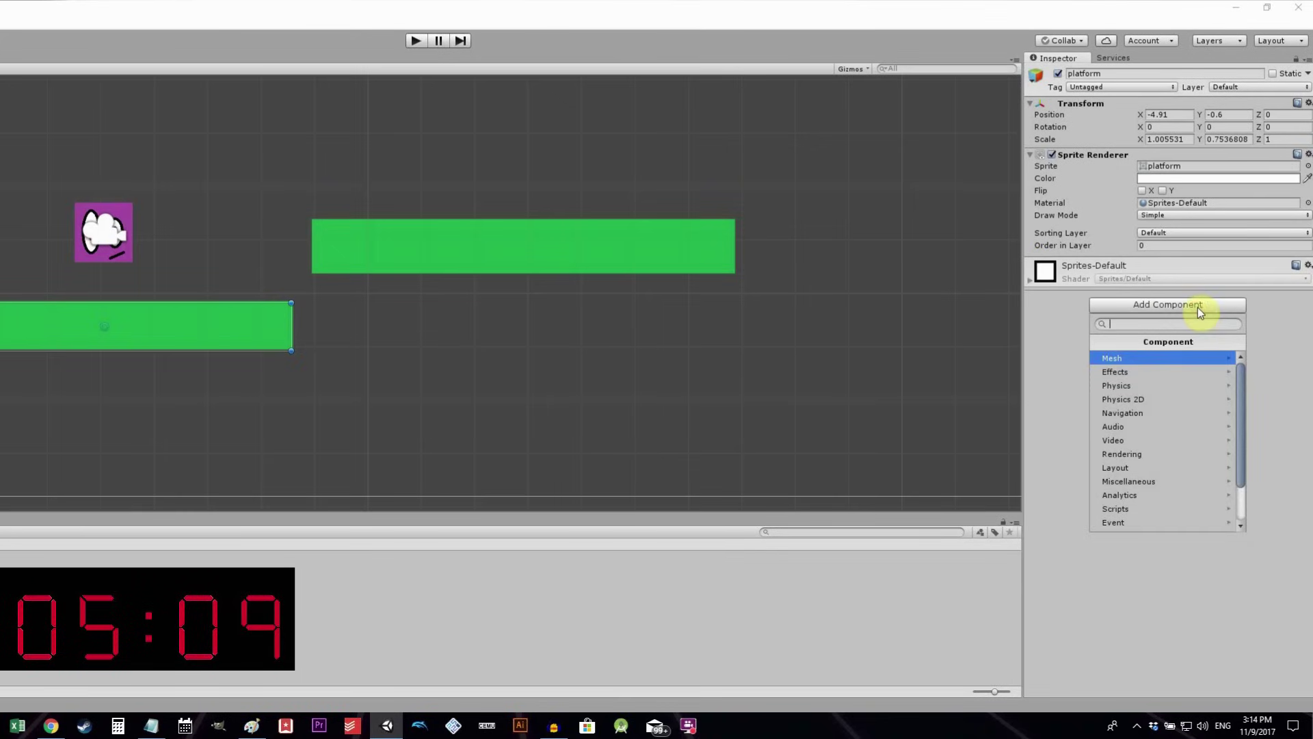
left_click(1174, 401)
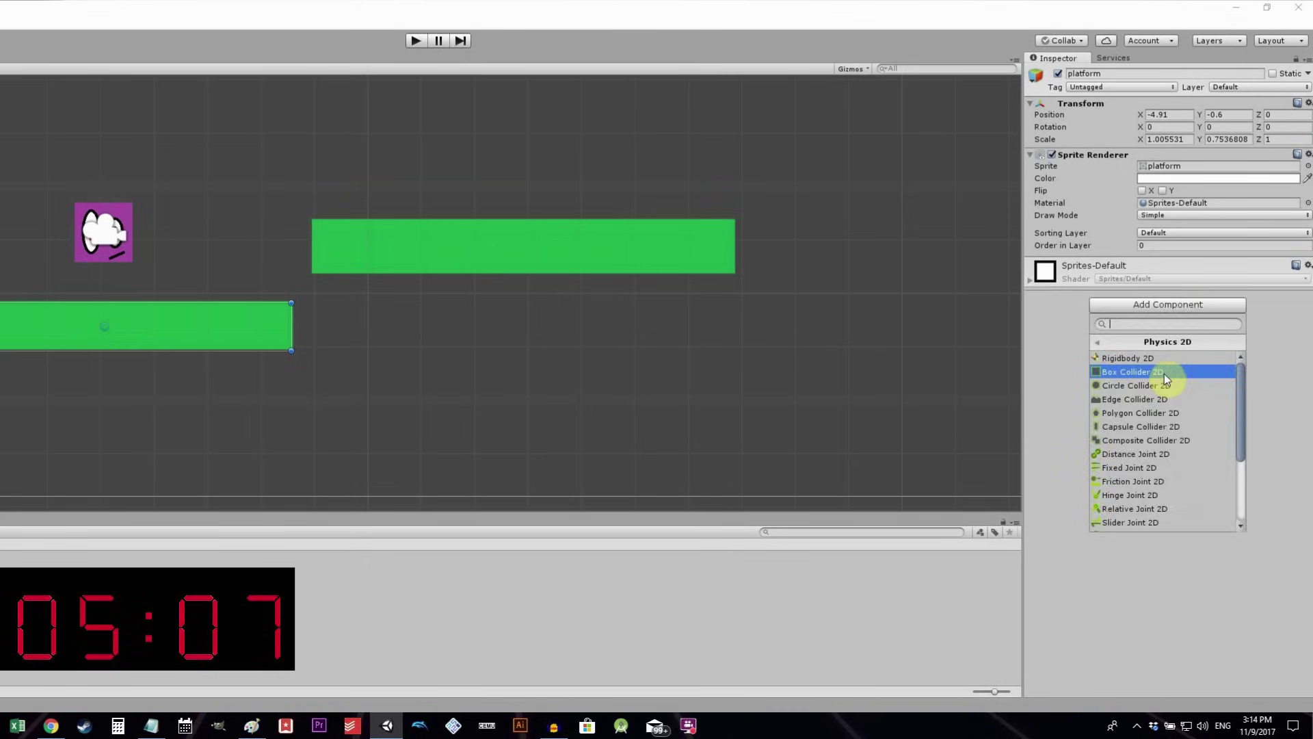
left_click(1165, 375)
left_click(617, 269)
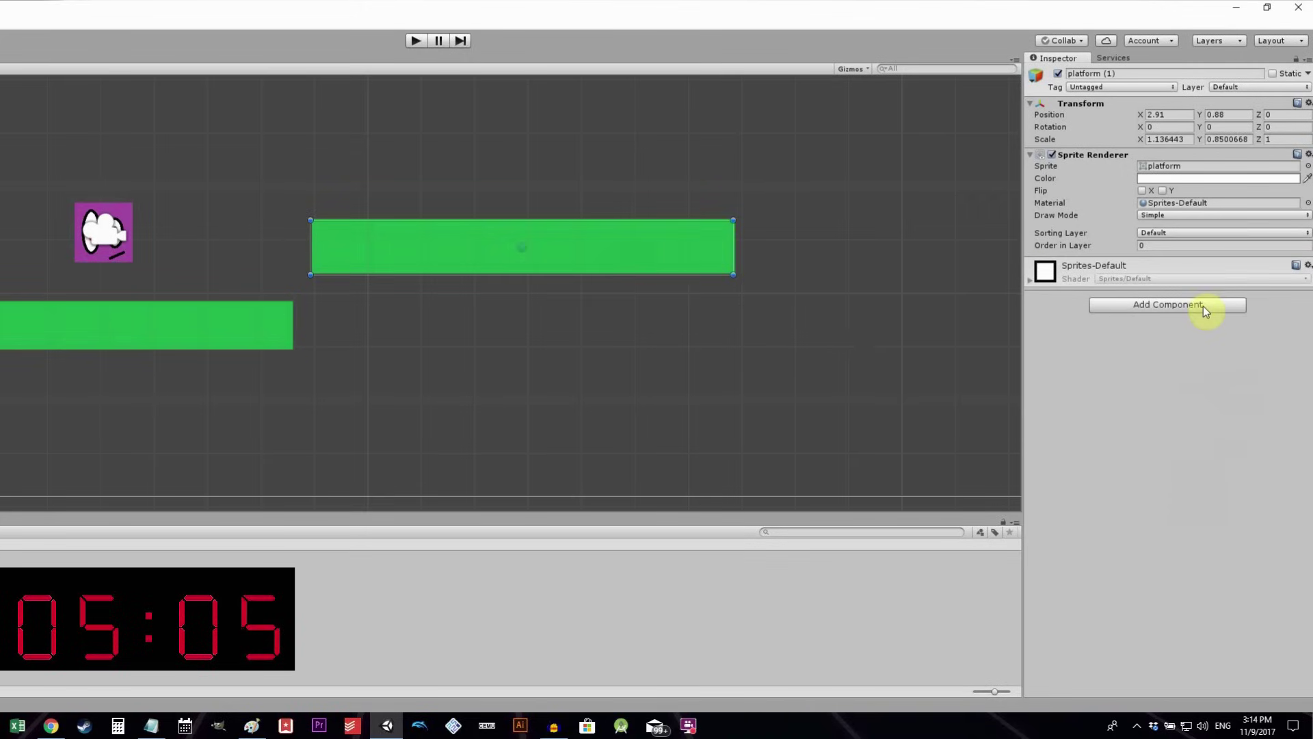
left_click(1198, 305)
left_click(1180, 401)
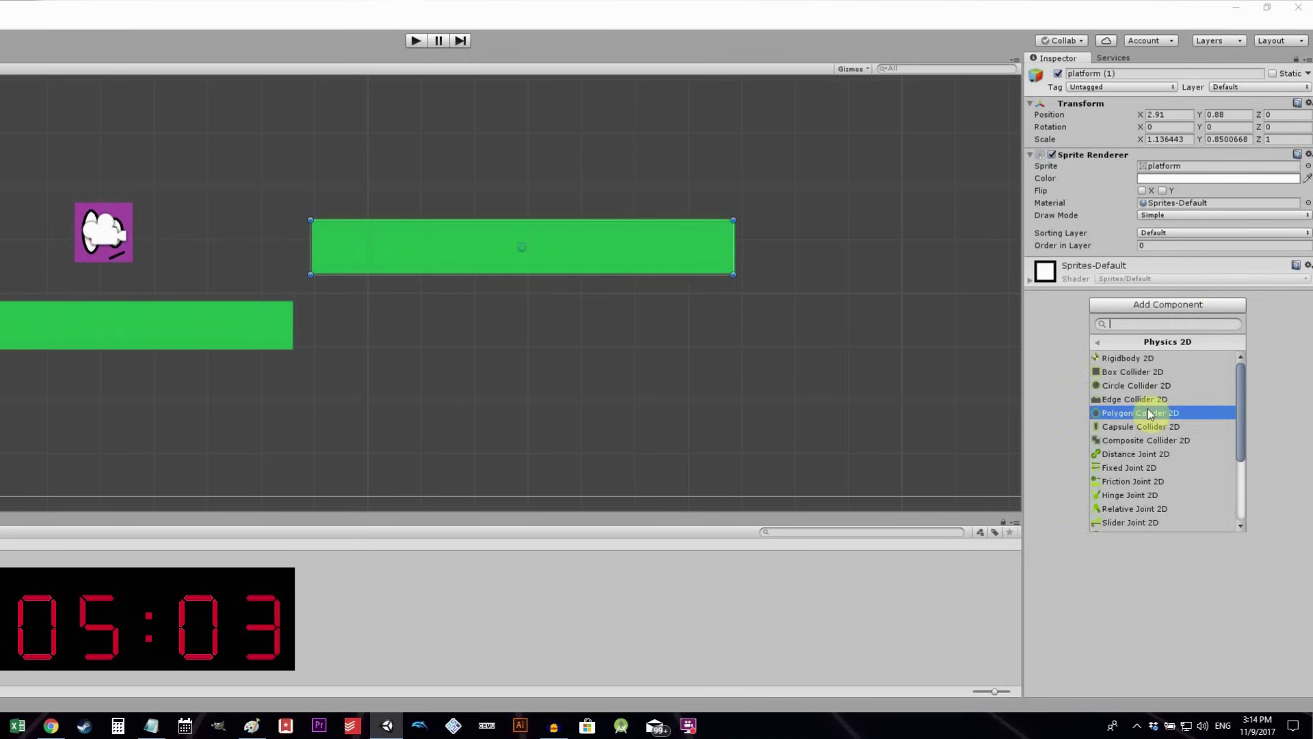
left_click(1150, 375)
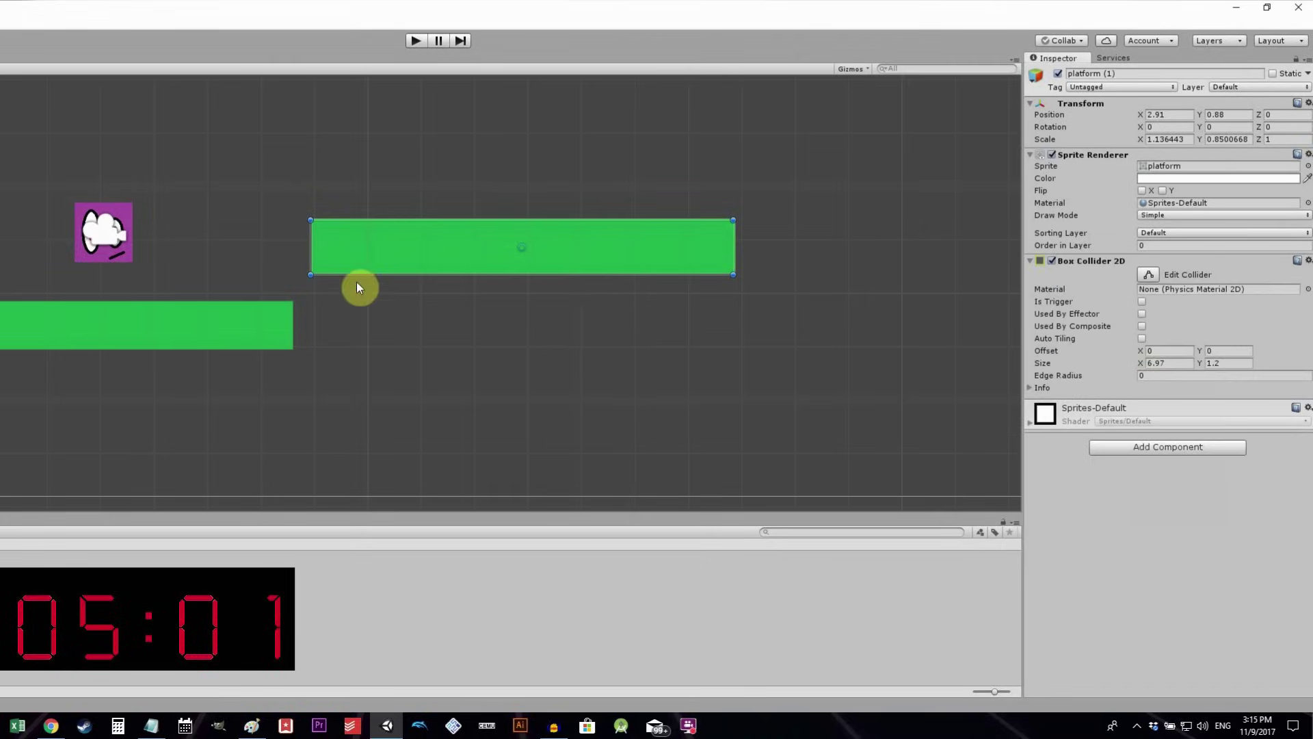
left_click(346, 341)
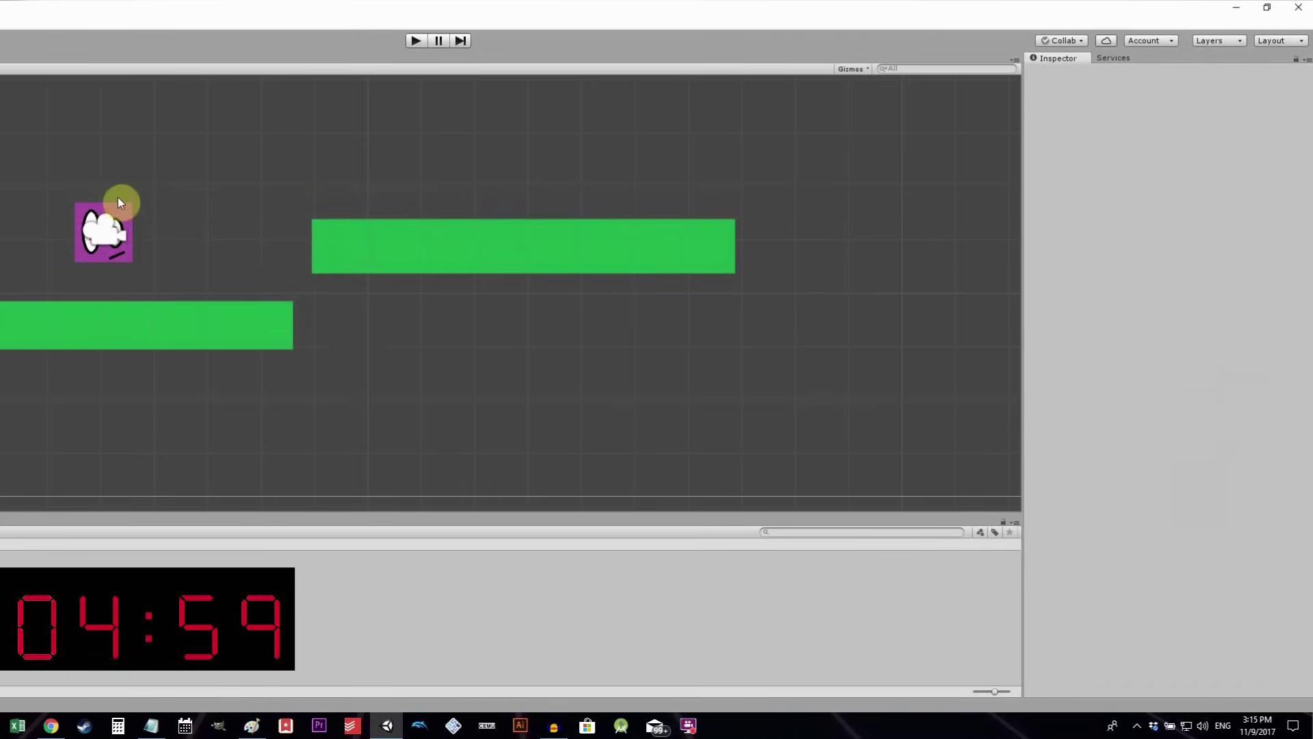
left_click(417, 41)
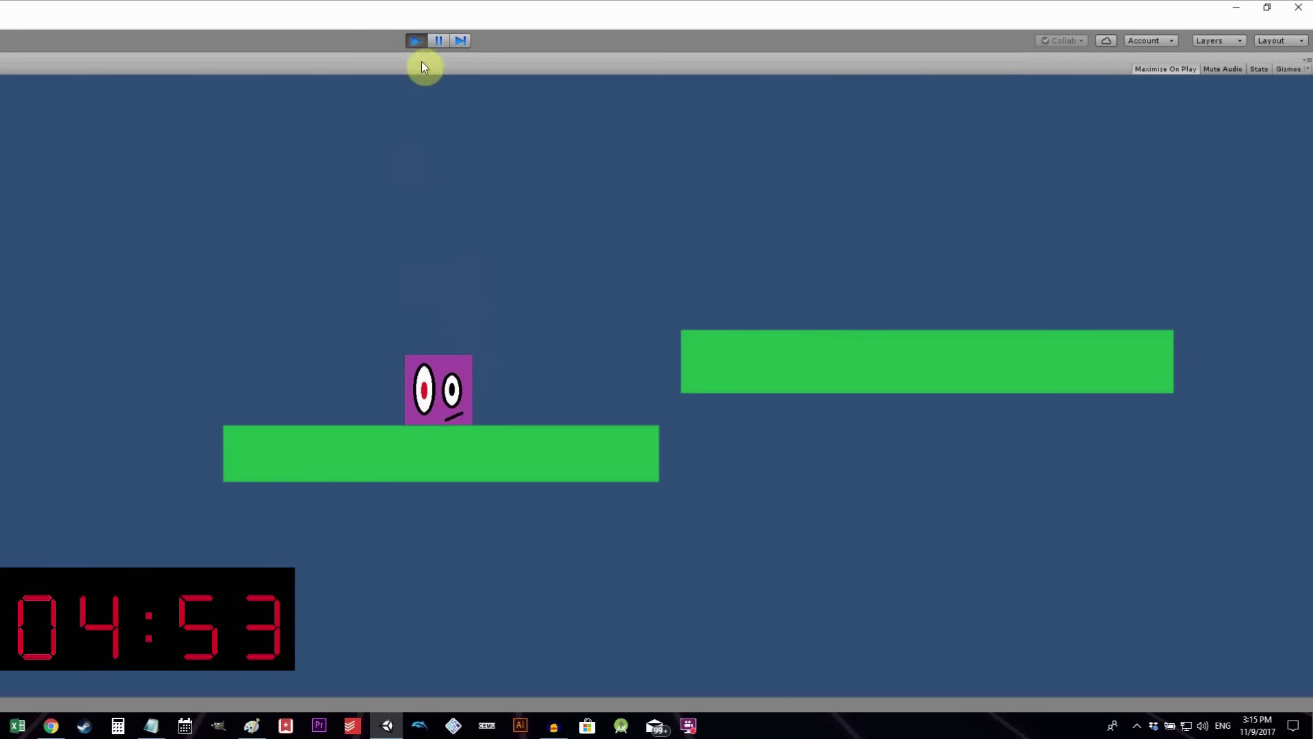
left_click(420, 40)
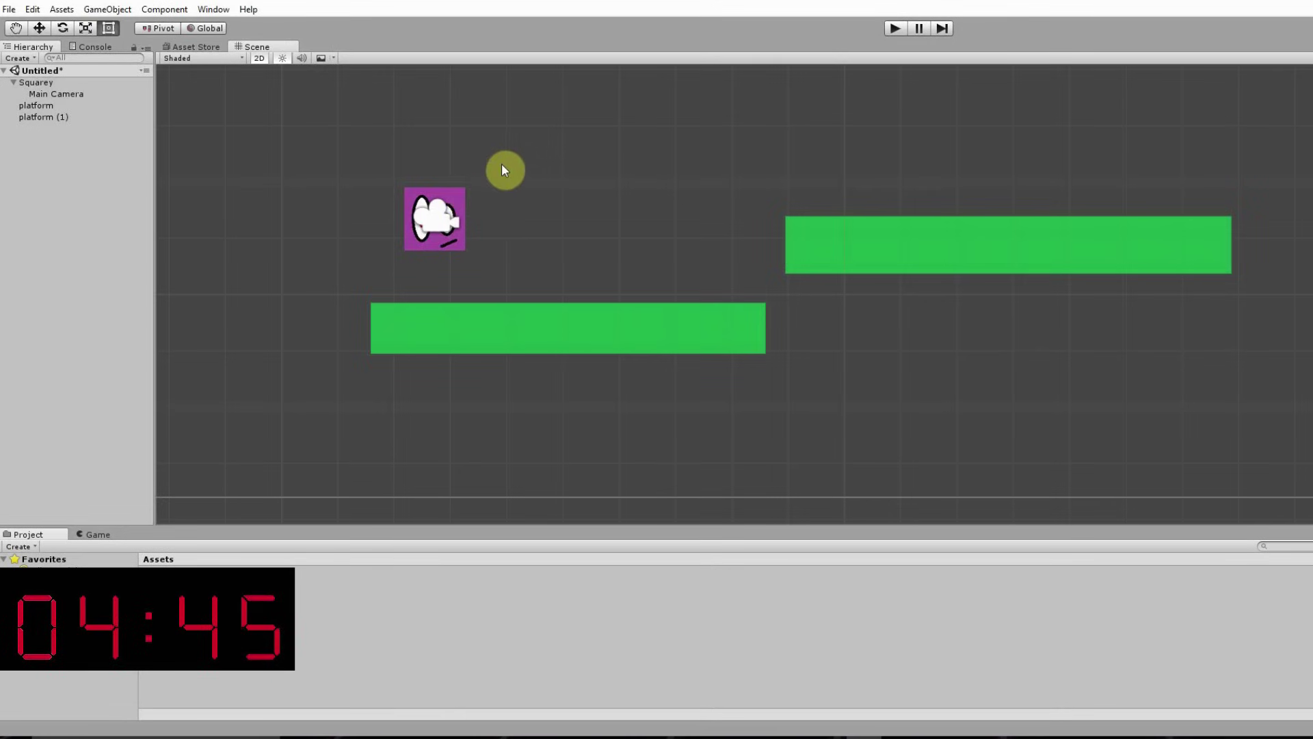
Create a folder named Script in Assets and open it
left_click(39, 627)
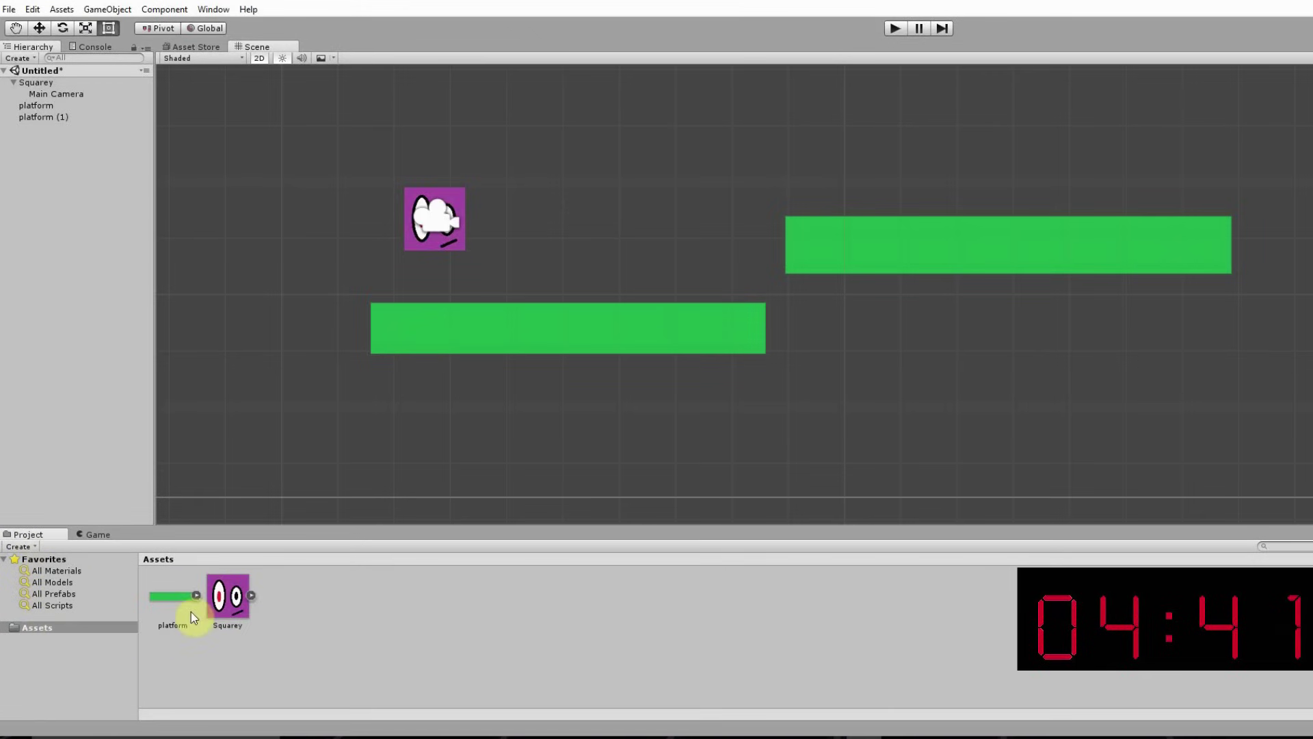
right_click(297, 609)
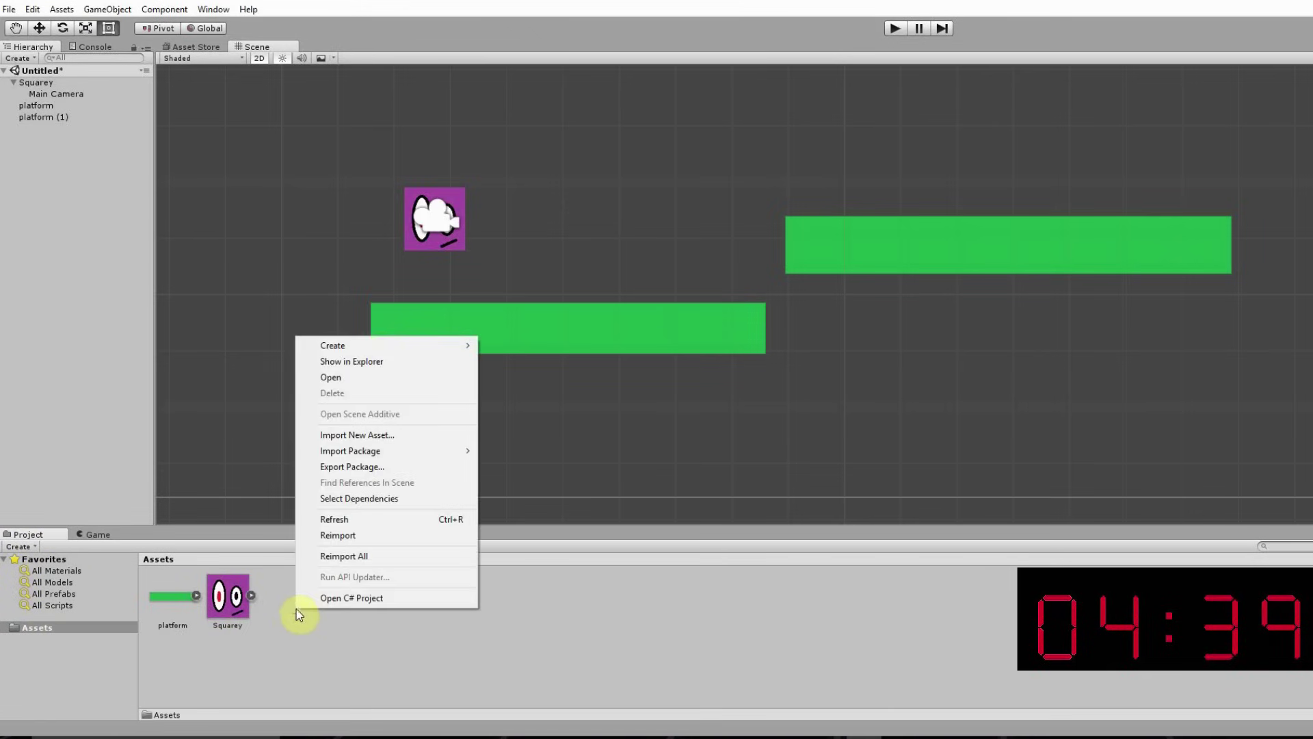
mouse_move(379, 345)
left_click(233, 346)
type("Script")
key("Return")
double_click(175, 599)
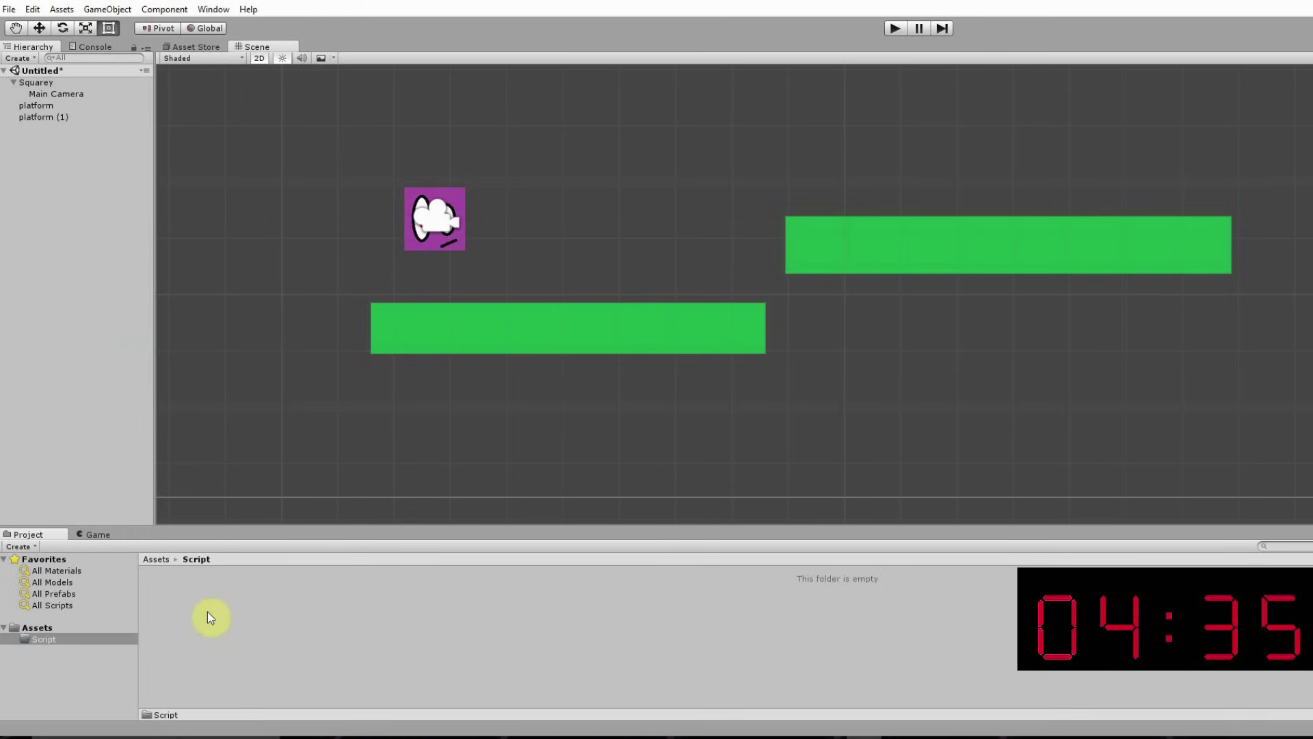
Create a C# script named PlayerControls inside the Script folder
right_click(207, 612)
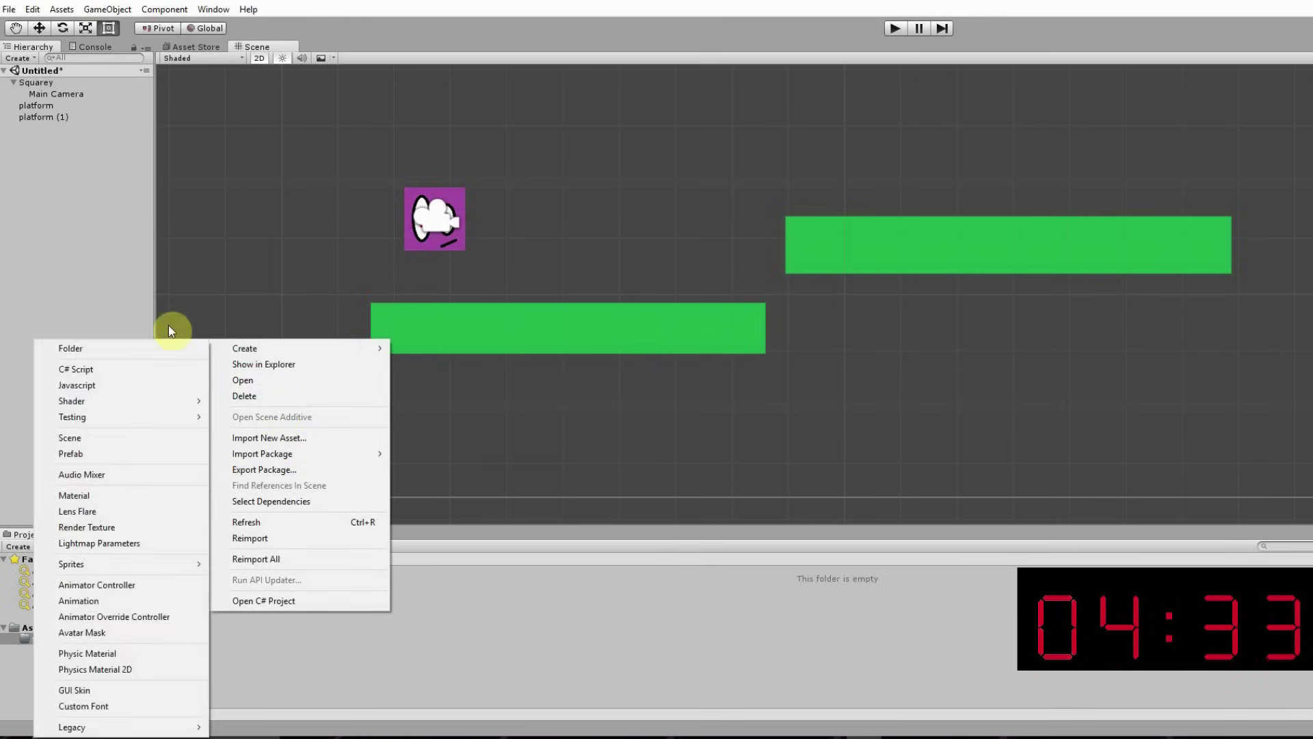
mouse_move(250, 348)
left_click(138, 369)
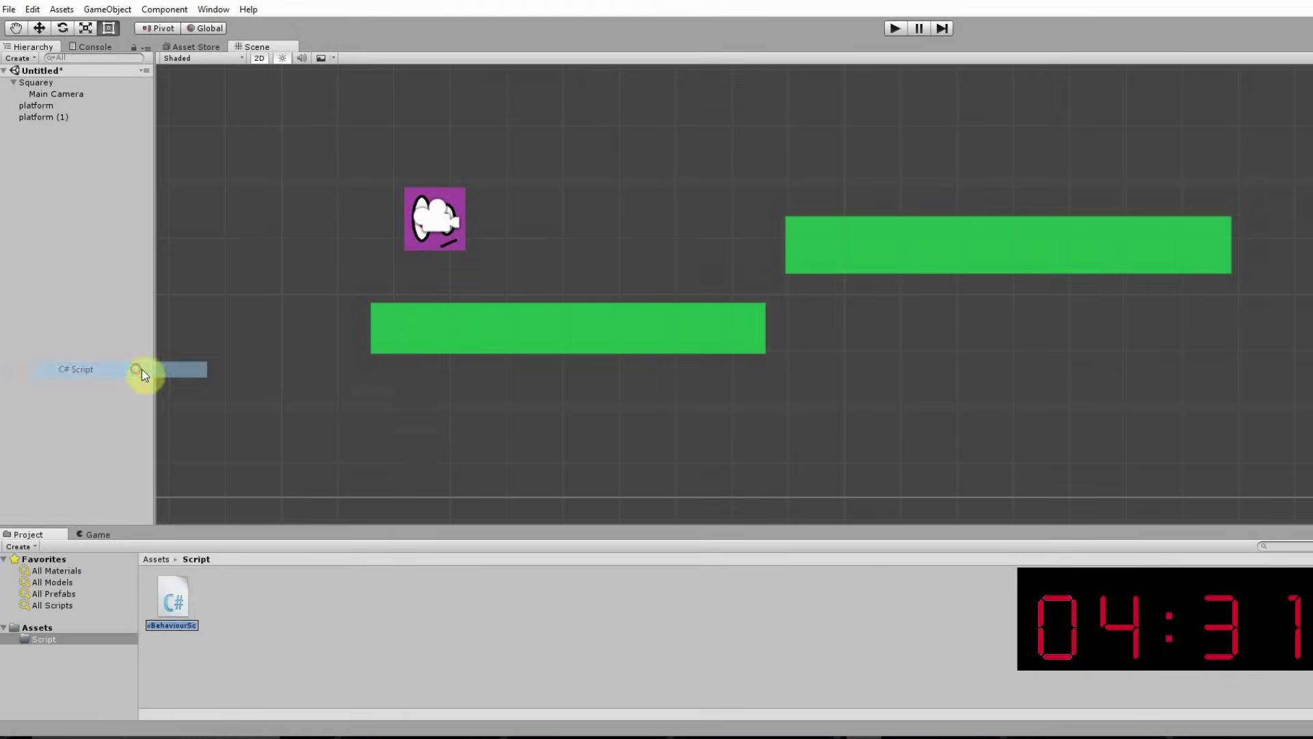
type("PlayerControll")
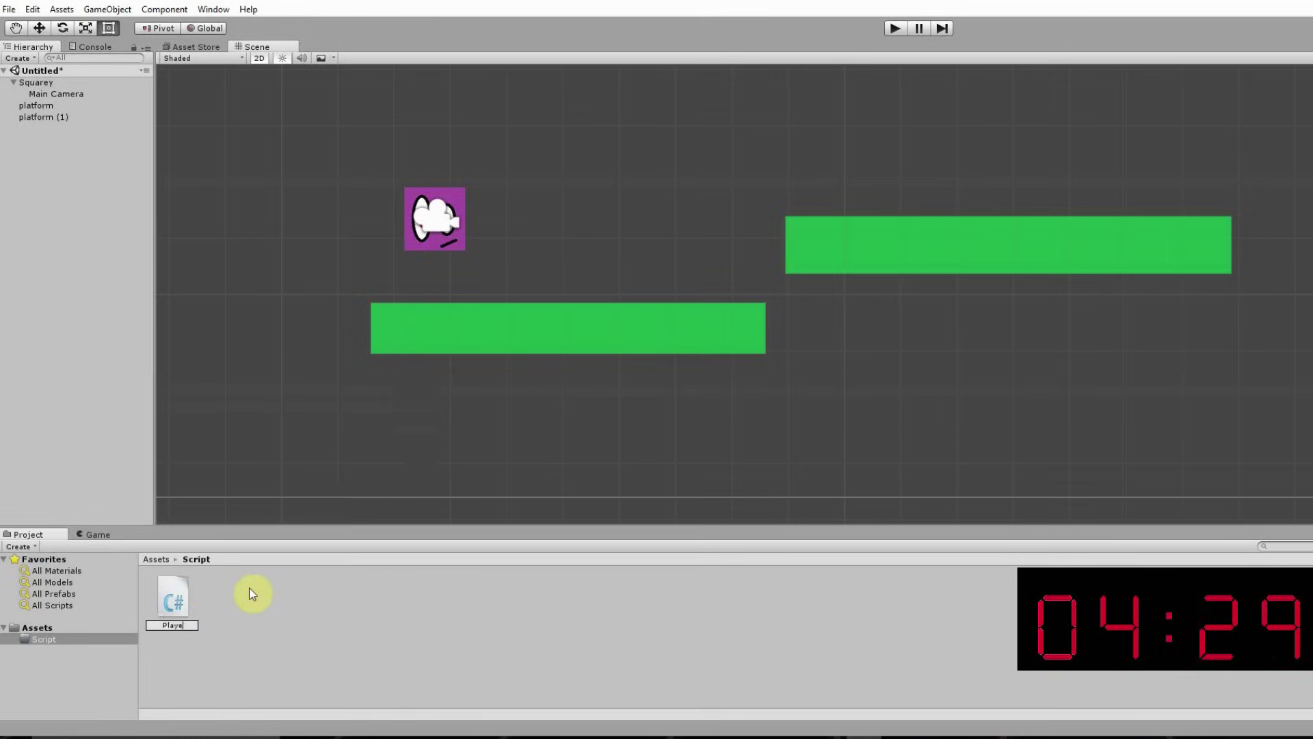
type("s")
key("Return")
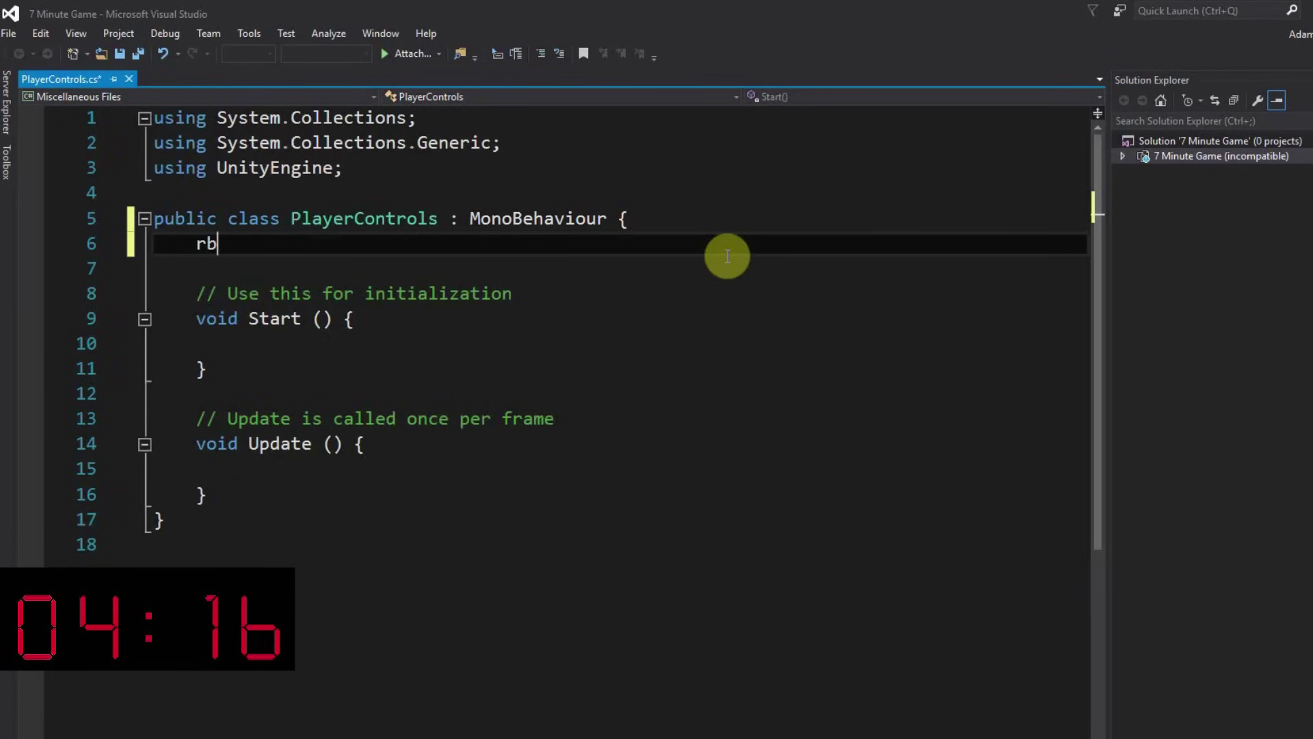
Declare 'public Rigidbody2D rb' and assign rb = GetComponent<Rigidbody2D>() inside Start()
key("BackSpace")
key("BackSpace")
type("public")
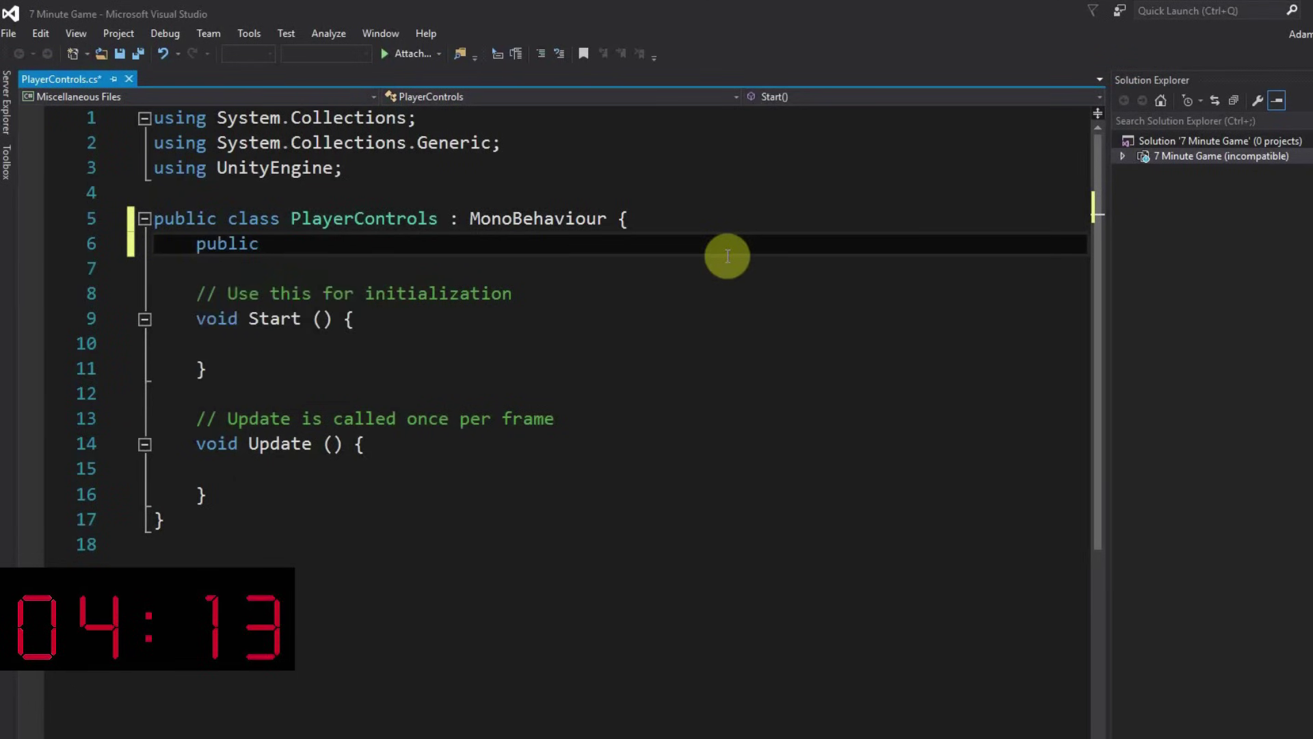
type(" Rigidbody")
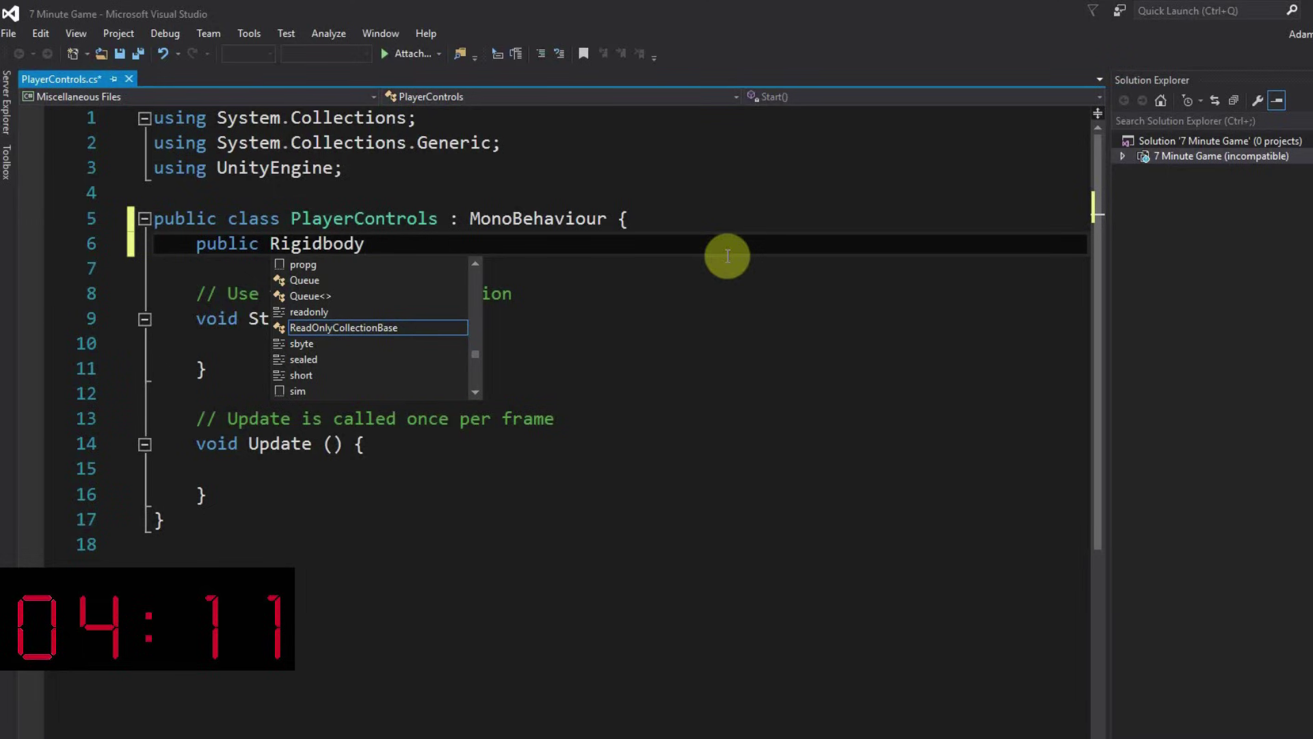
type("2D rb;")
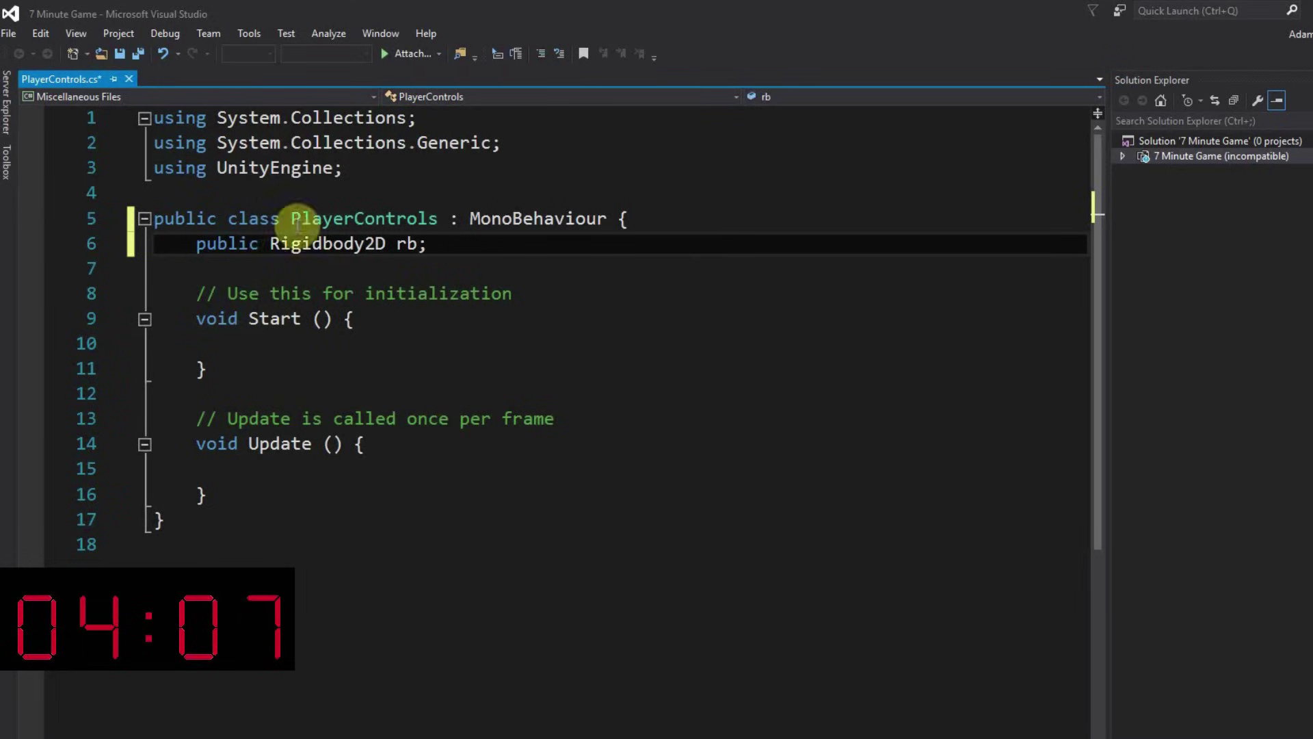
left_click(383, 322)
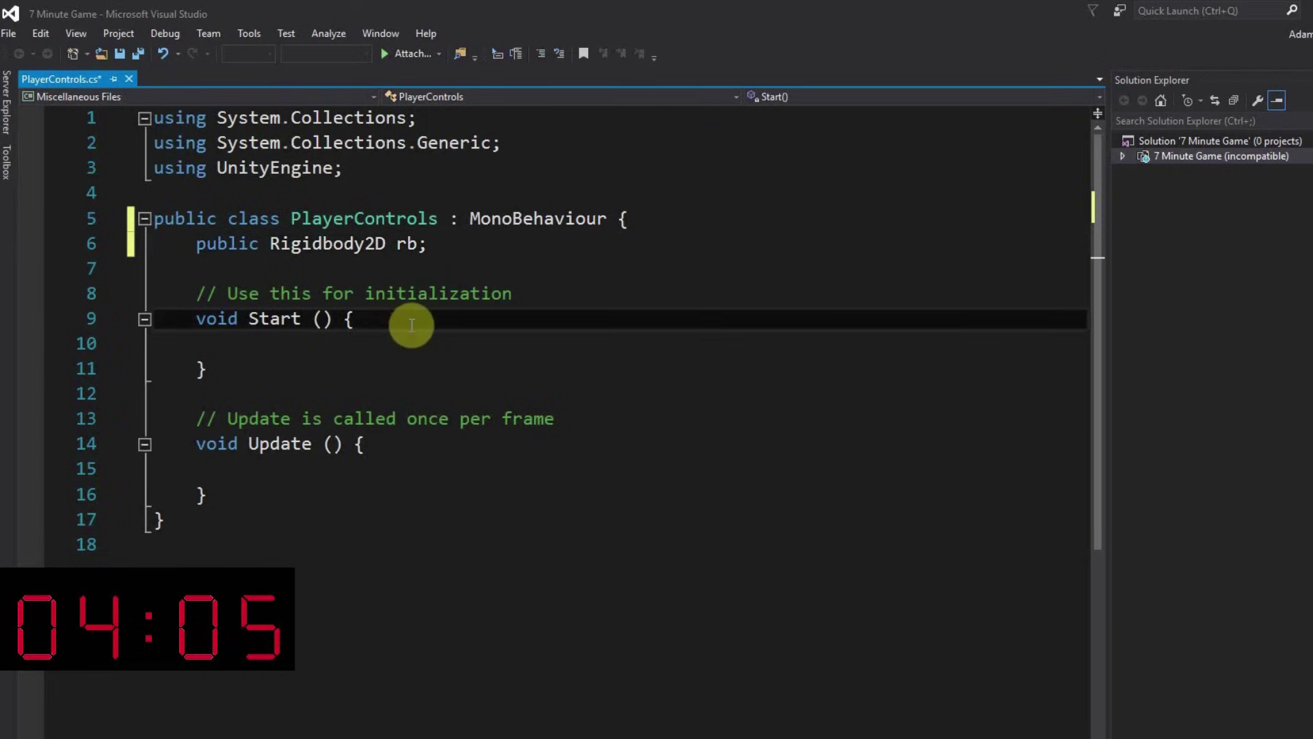
key("Return")
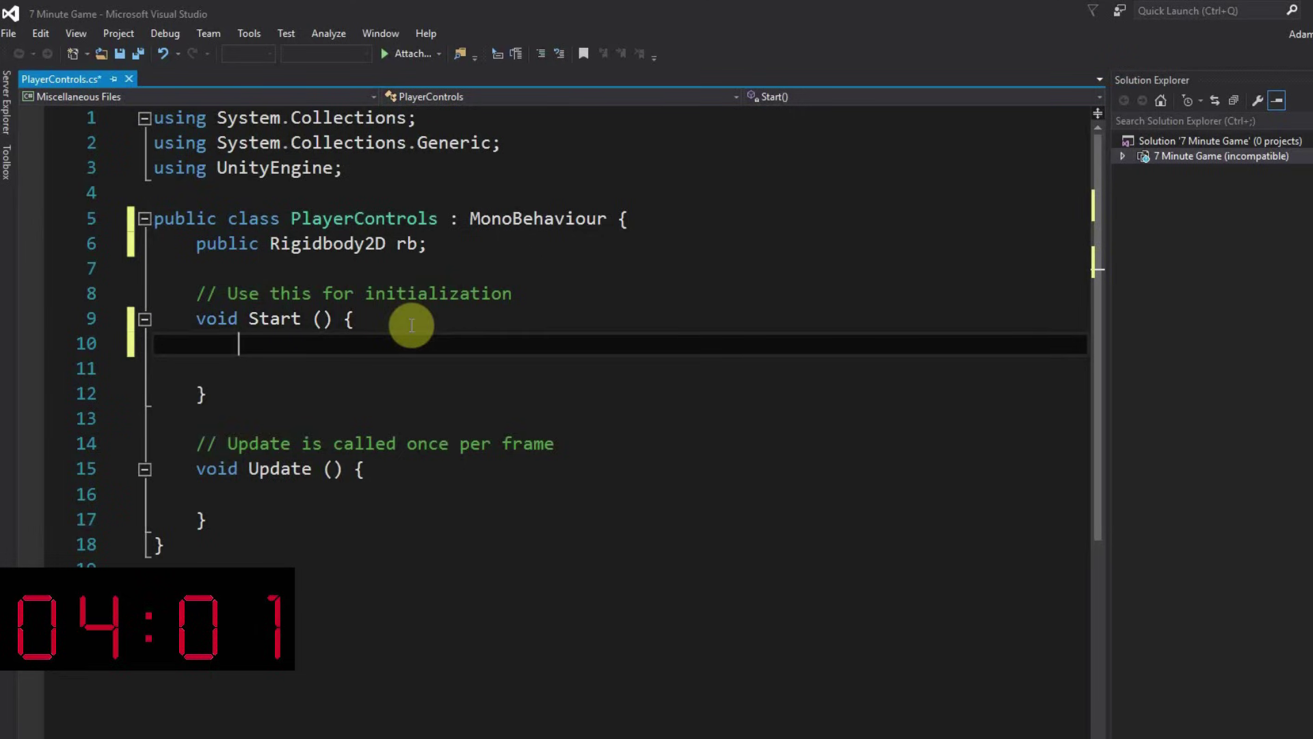
key("Return")
type("rb")
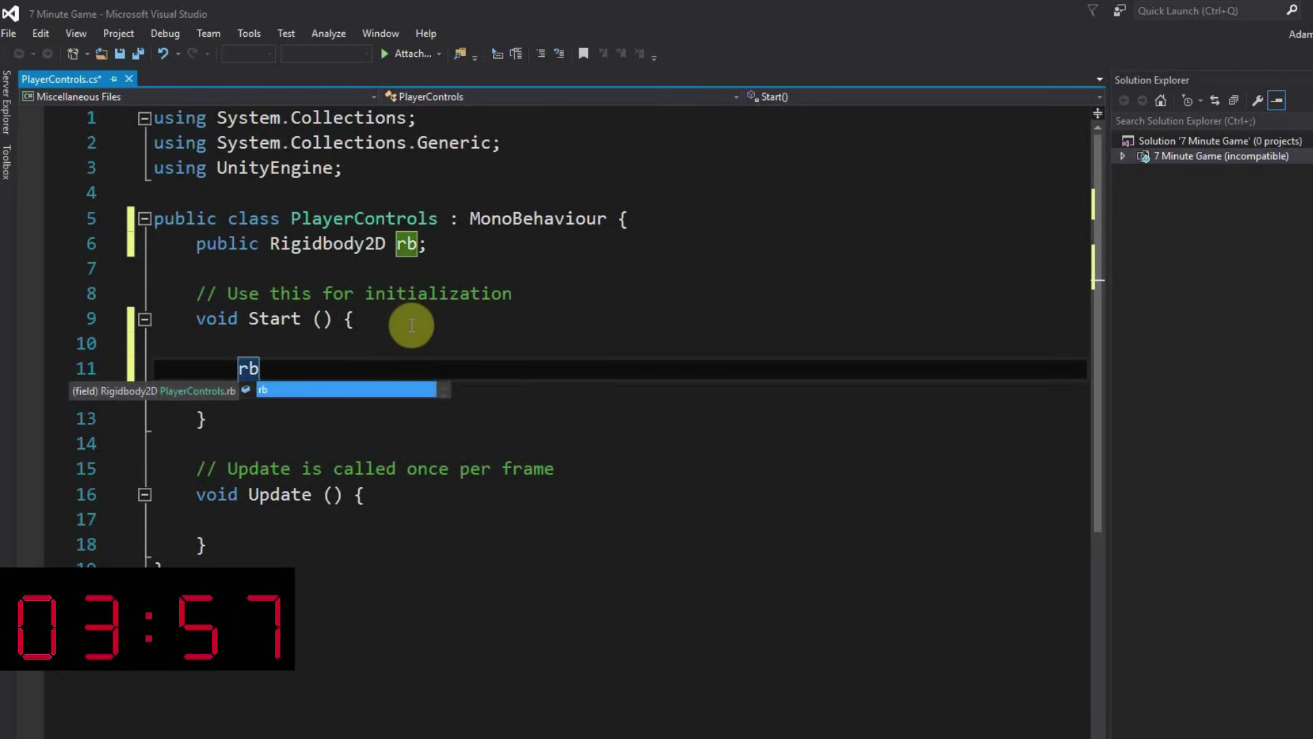
type(" = GetComponent")
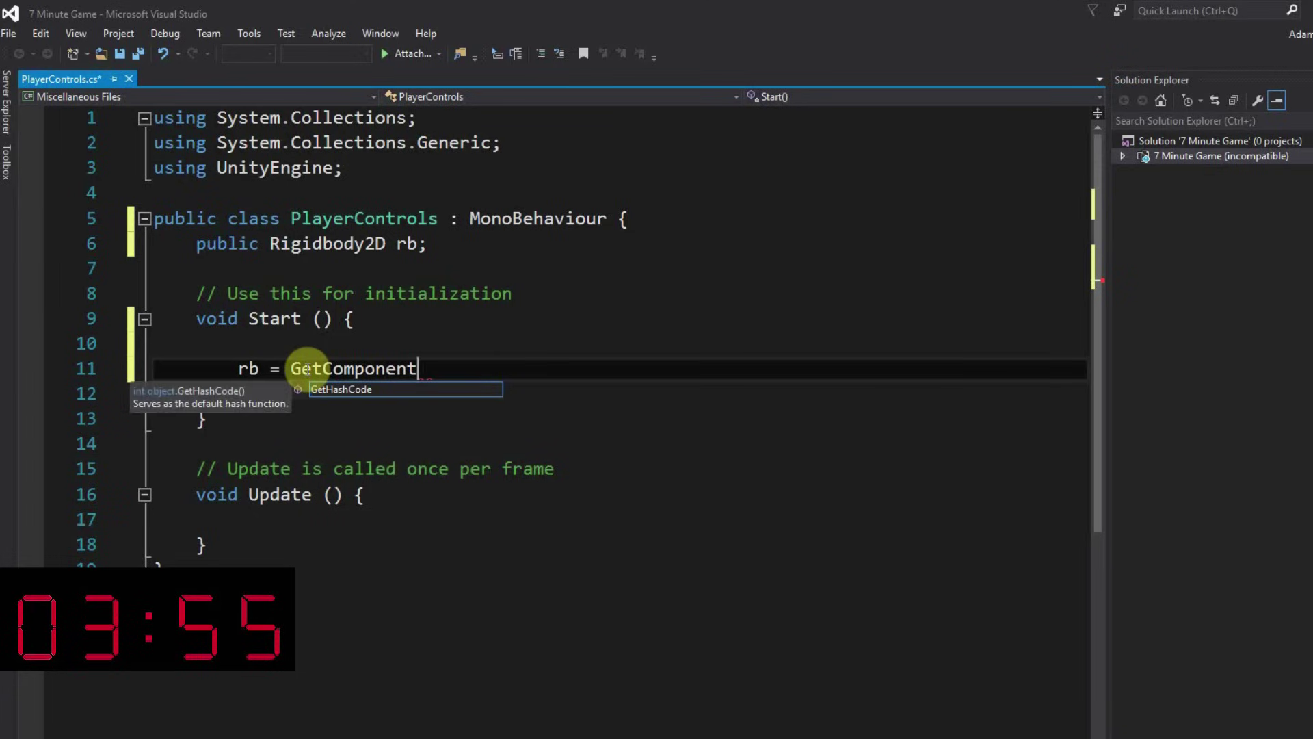
type("<Rig")
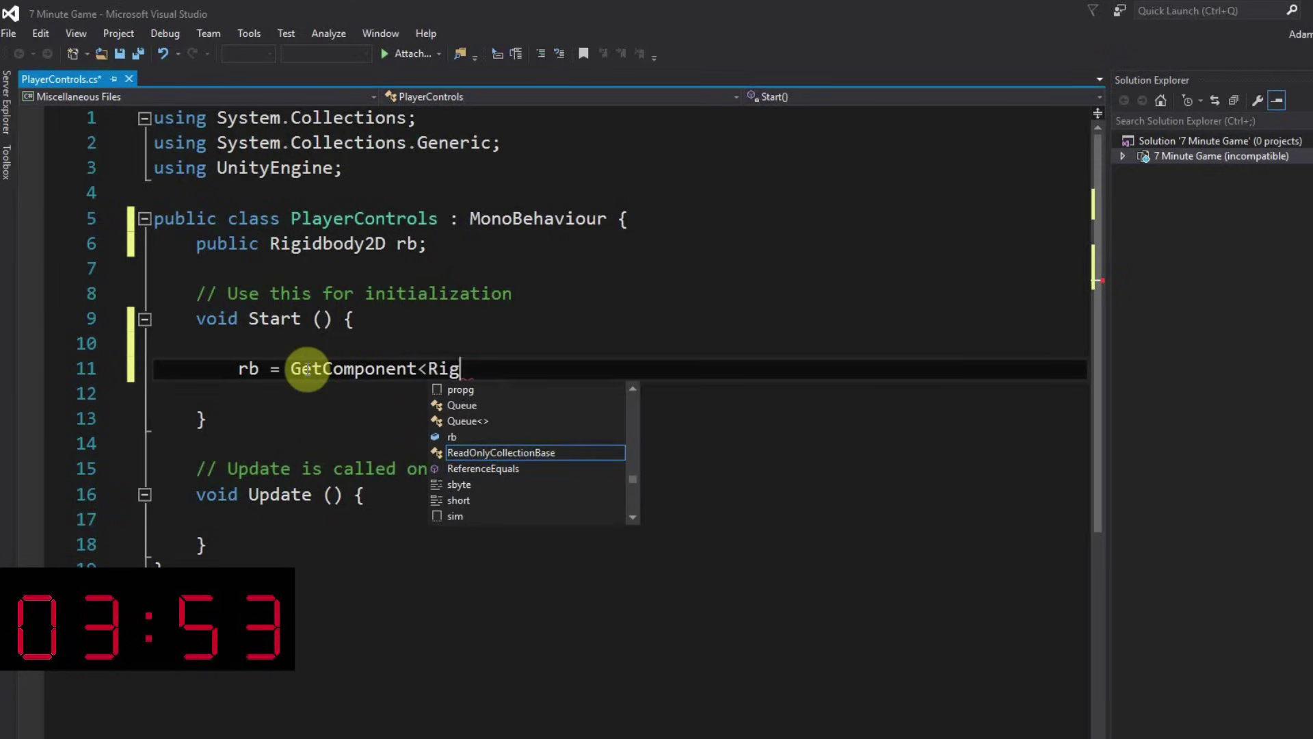
type("idbody2D")
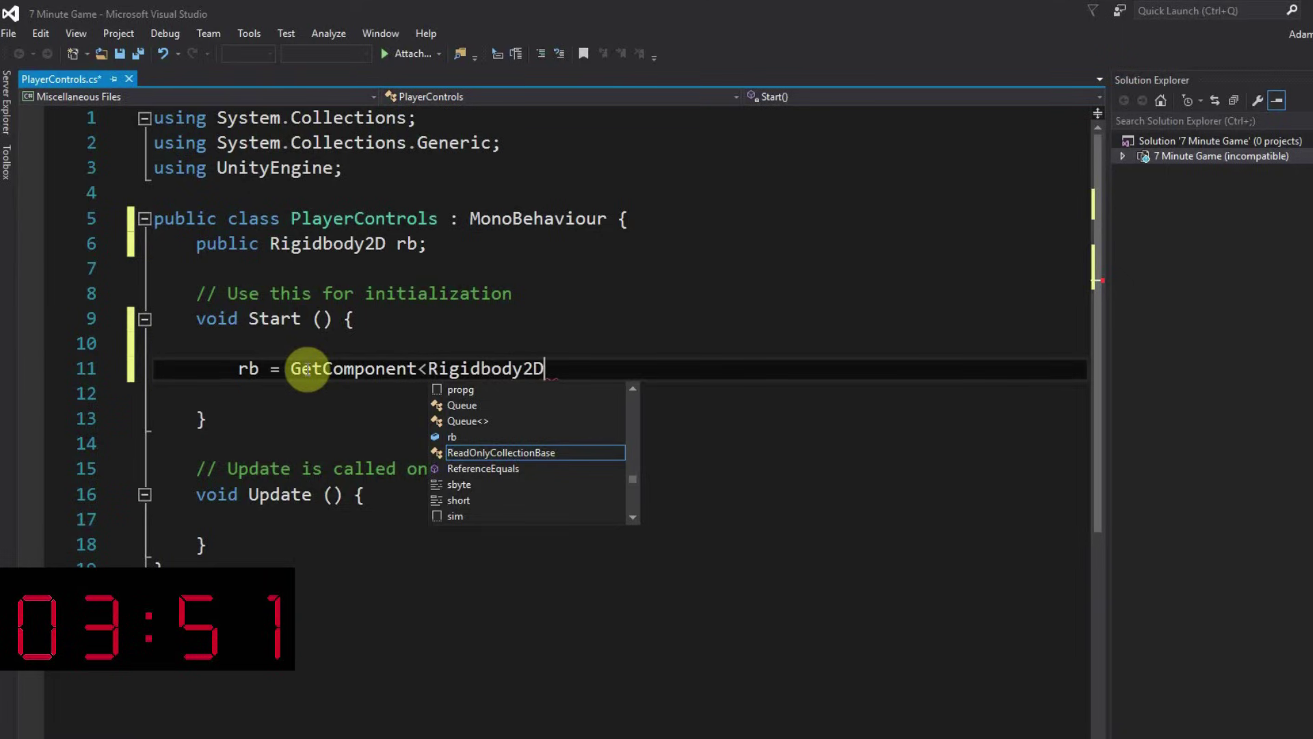
type(">();")
Make Update() set rb.velocity to new Vector2(1, rb.velocity.y) and save PlayerControls
left_click(416, 506)
key("Return")
type("rb")
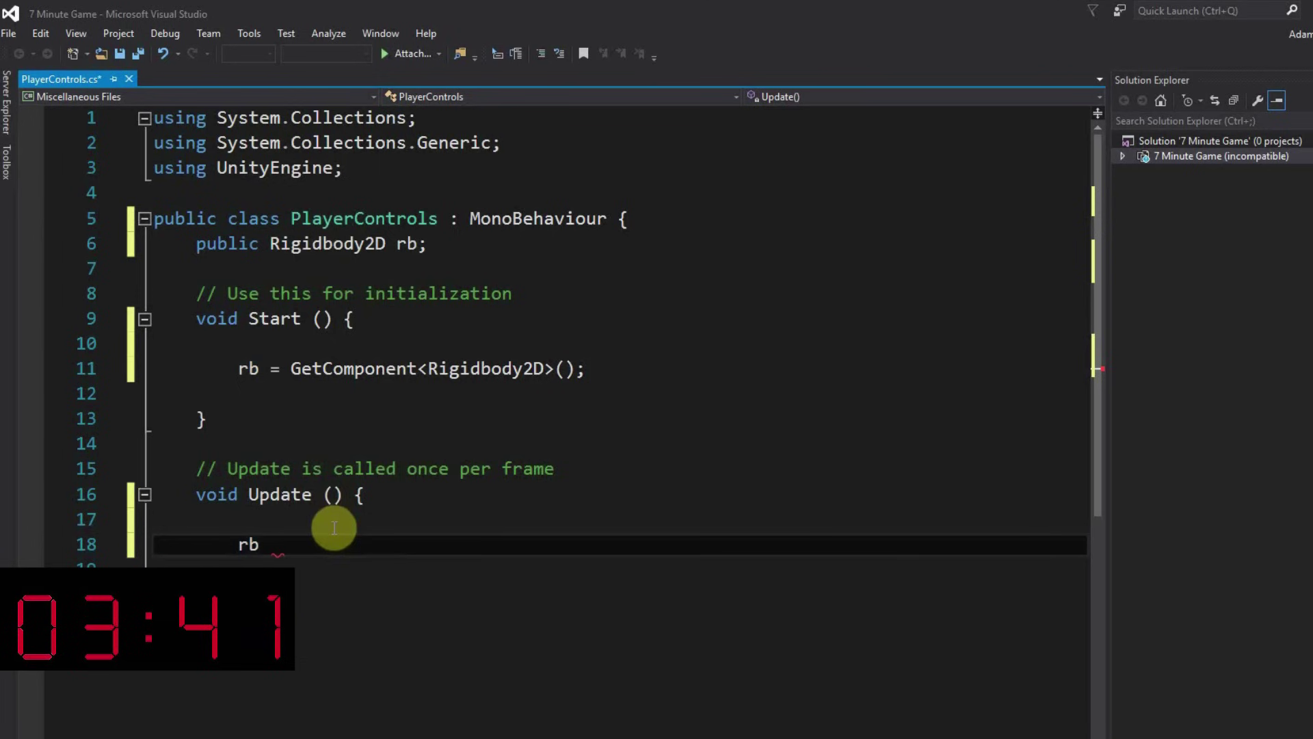
type("velocity = new Vector2(1,")
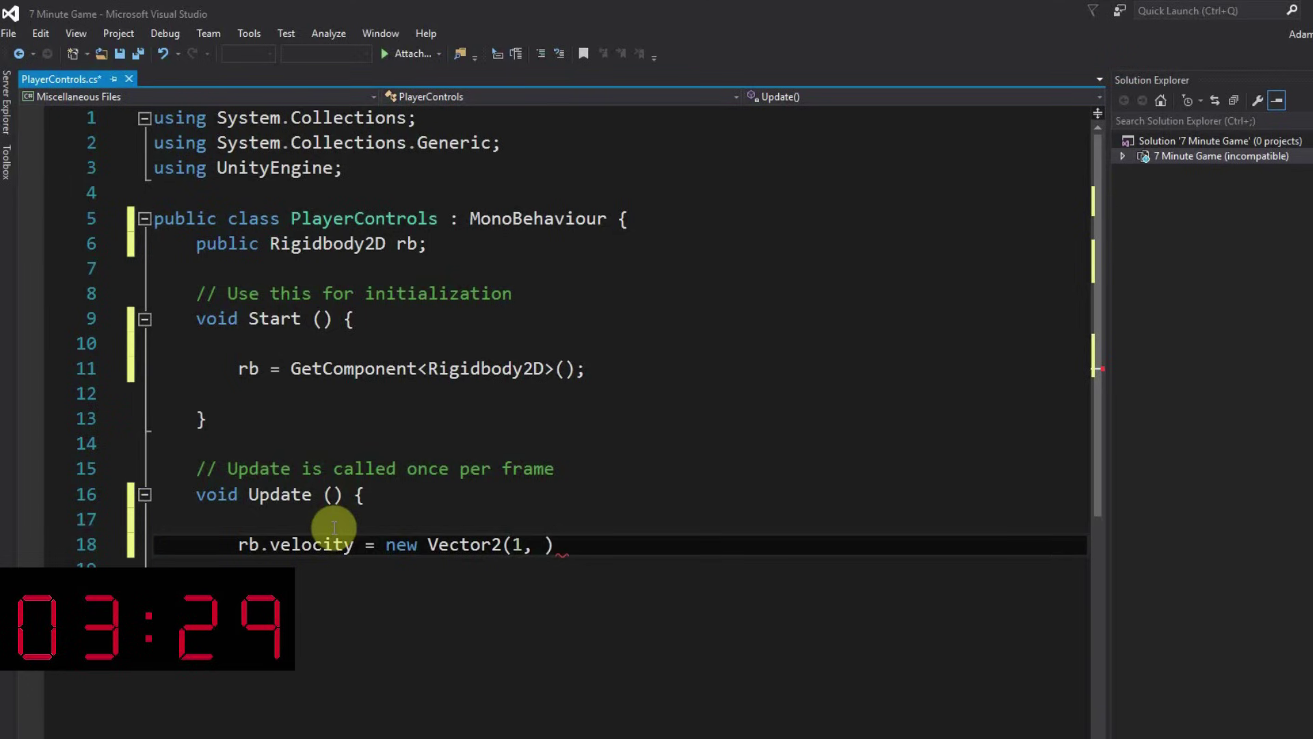
type("rb.velocity")
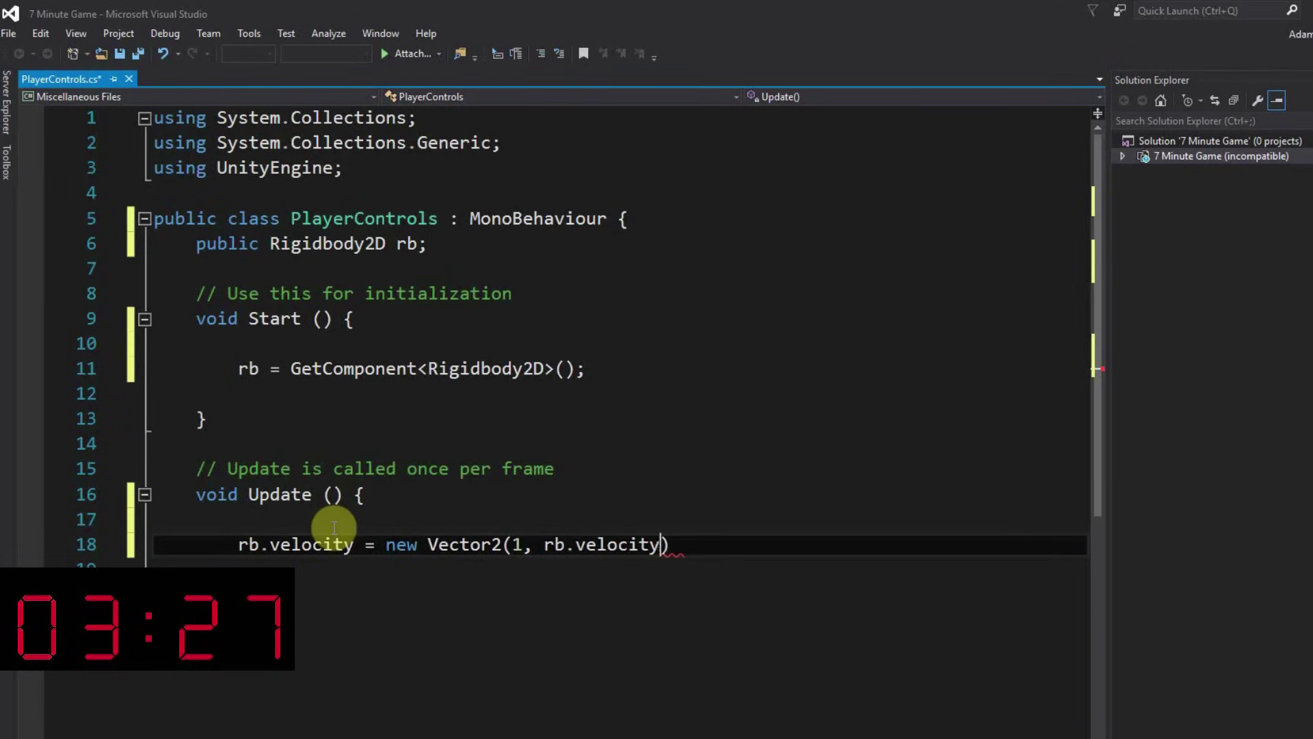
type(".y")
type(";")
key("ctrl+s")
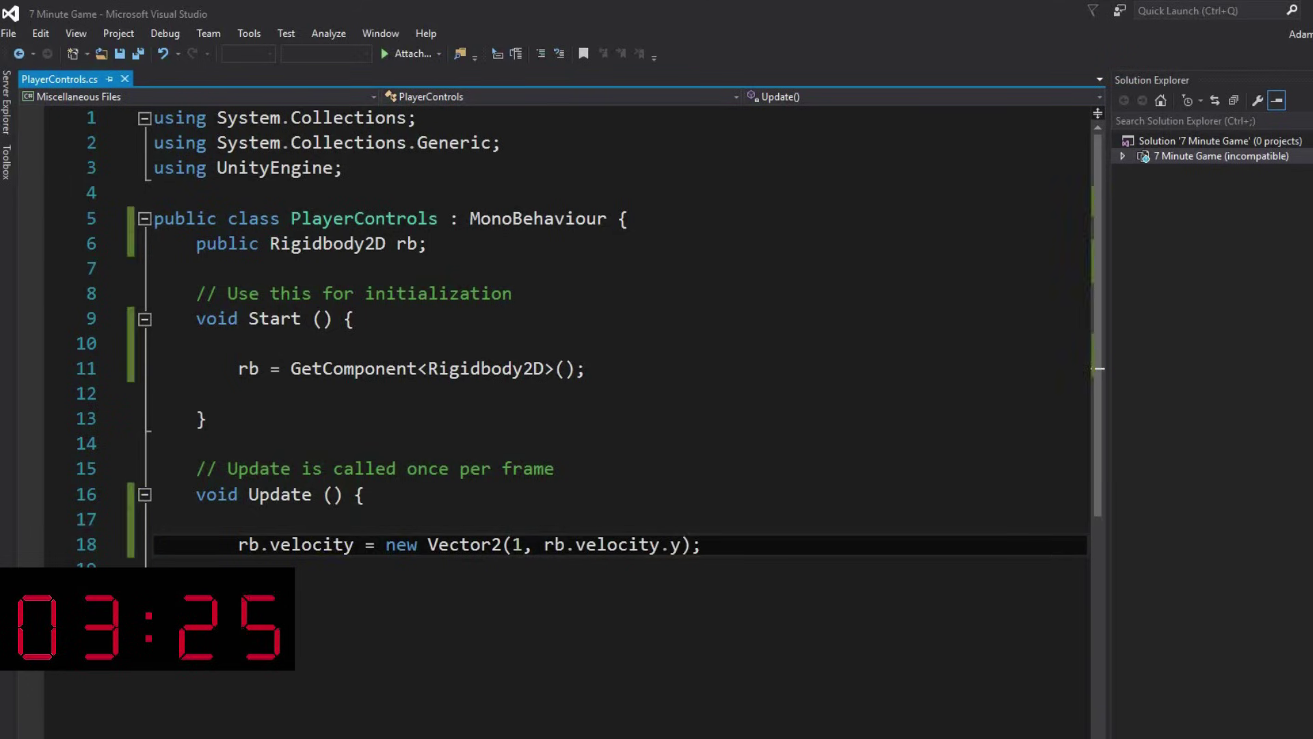
key("alt+Tab")
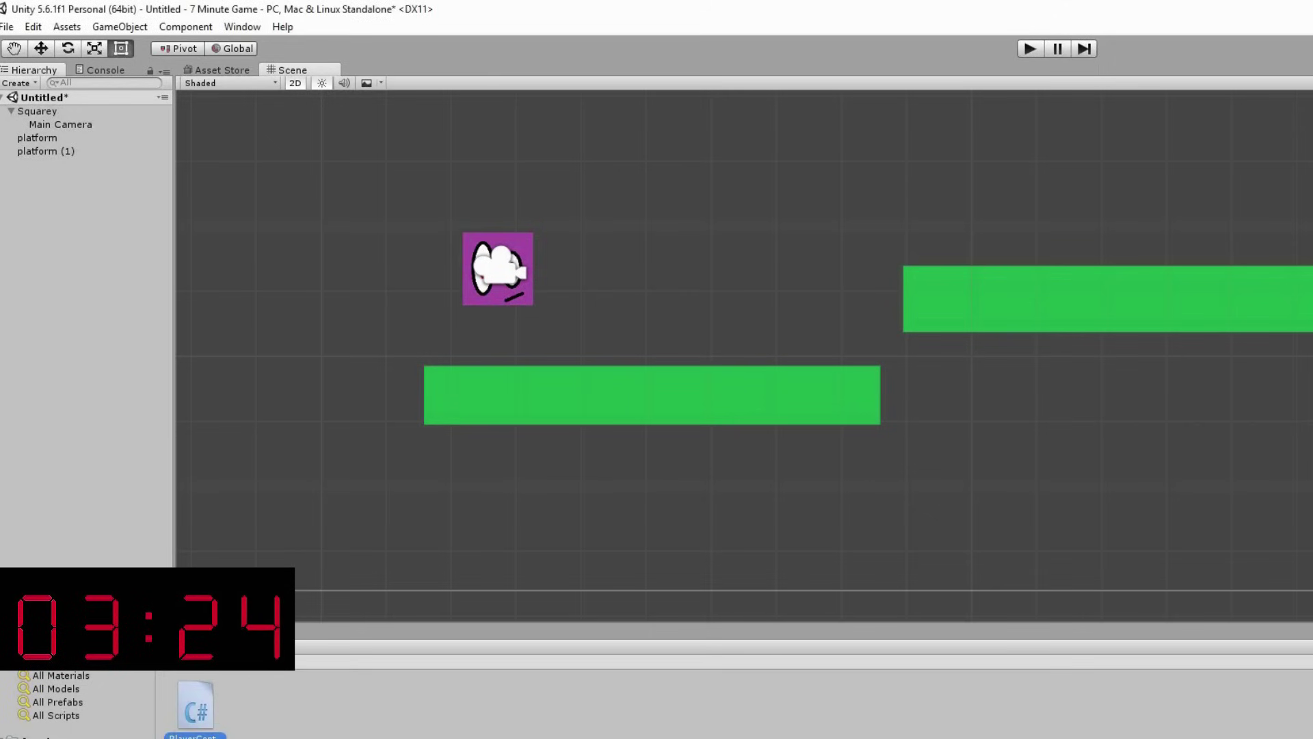
Select Squarey and add Player Controls from the Scripts component list
left_click(524, 242)
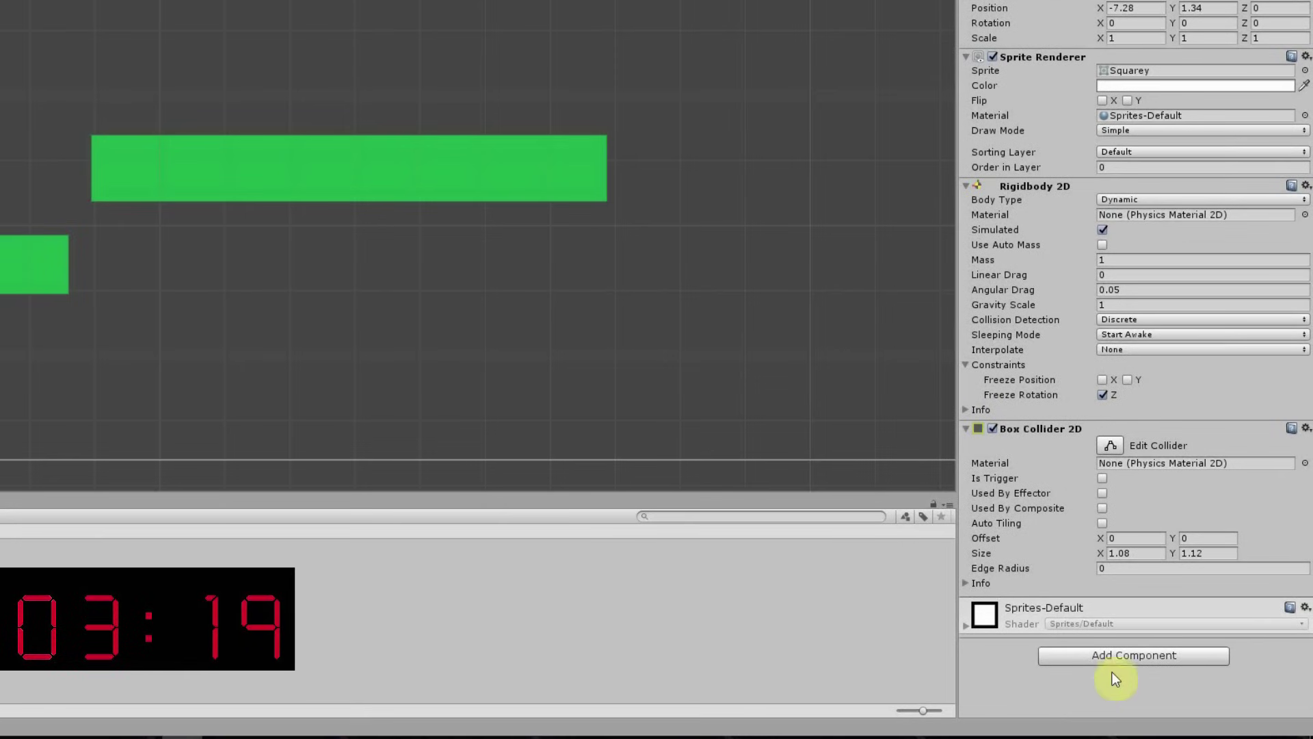
left_click(1122, 658)
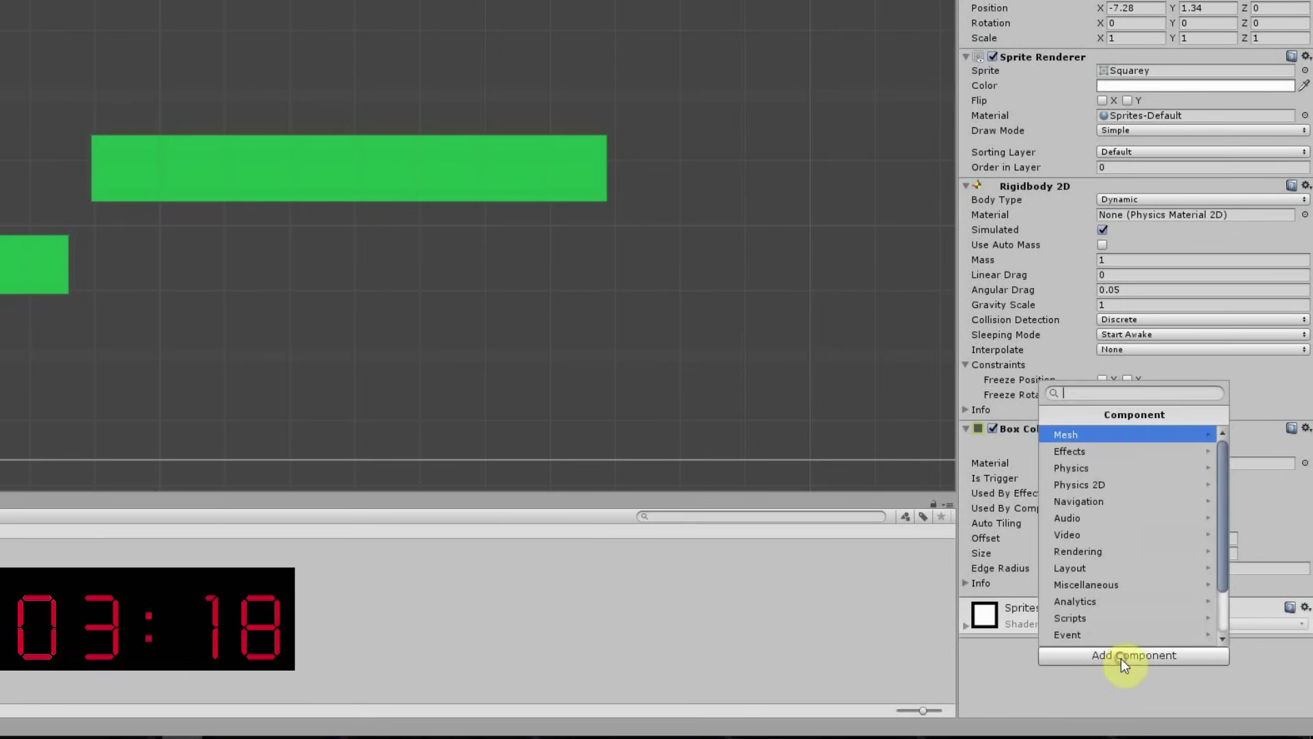
left_click(1127, 619)
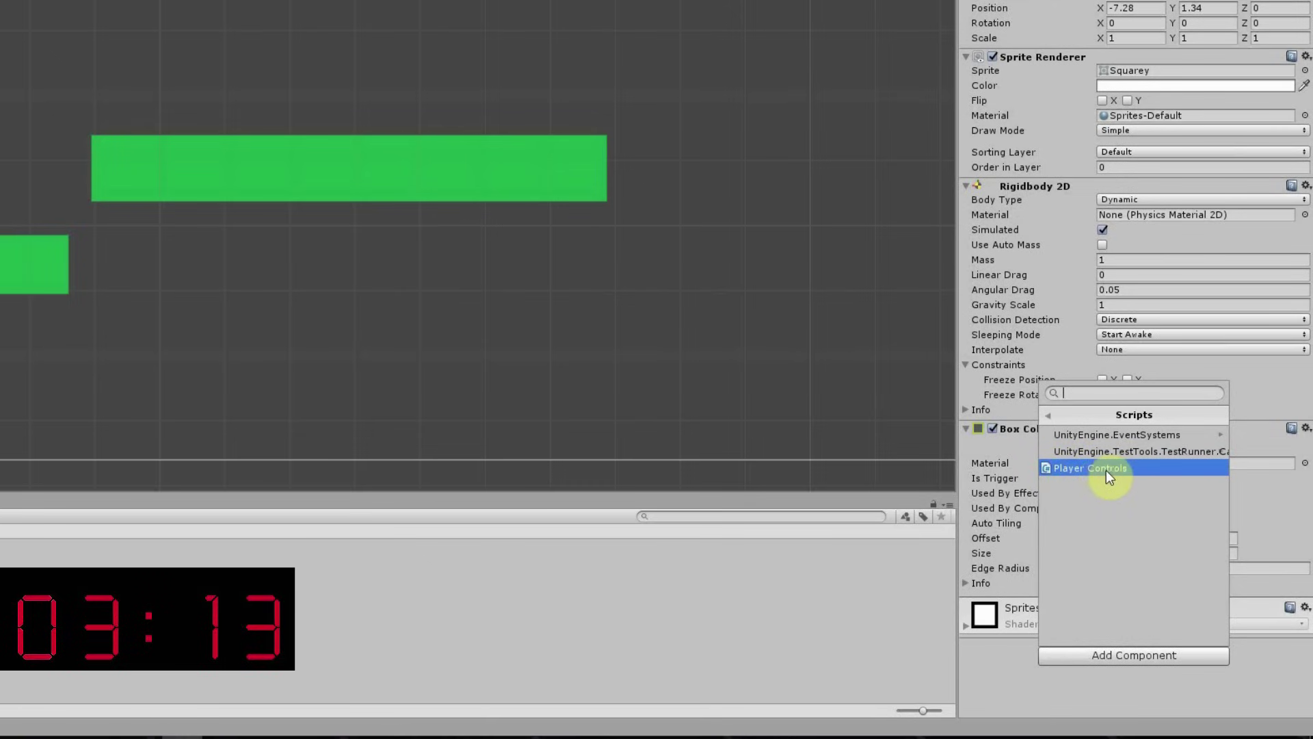
left_click(1077, 470)
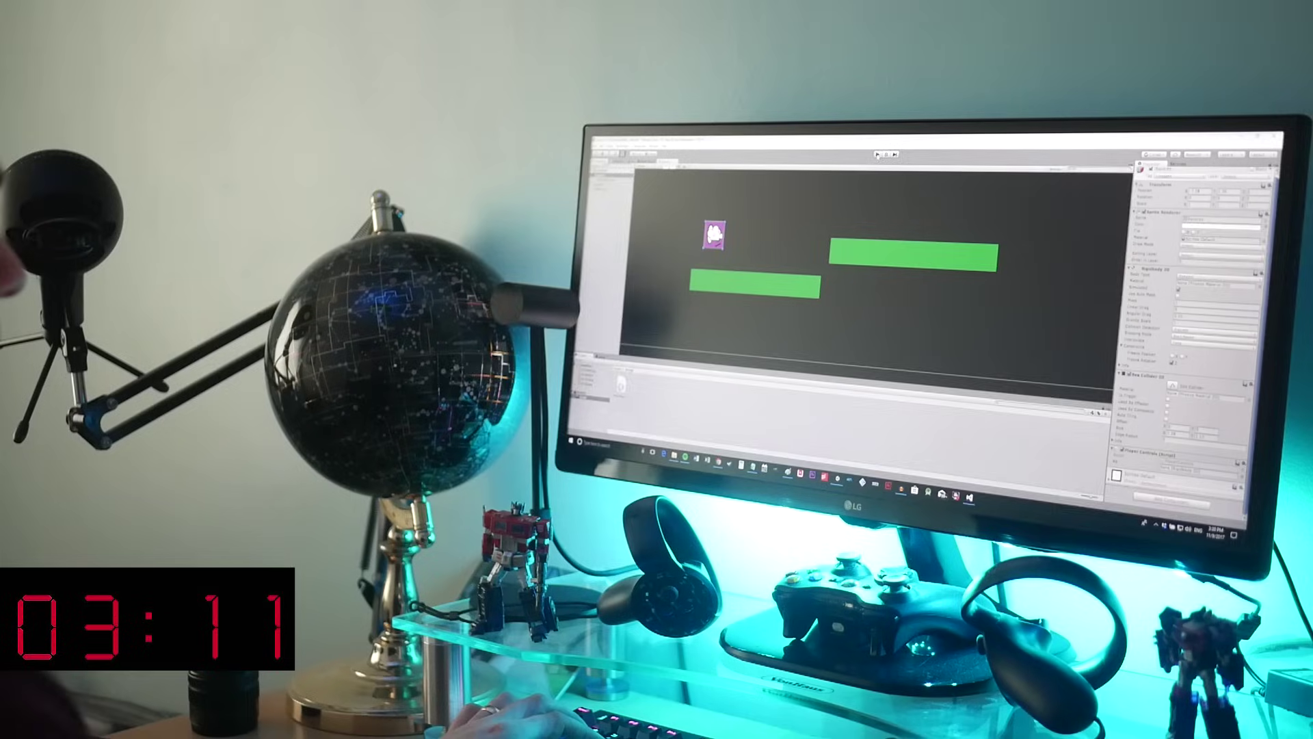
Play-test the scene and watch Squarey slide right along the lower green platform, then stop
key("ctrl+p")
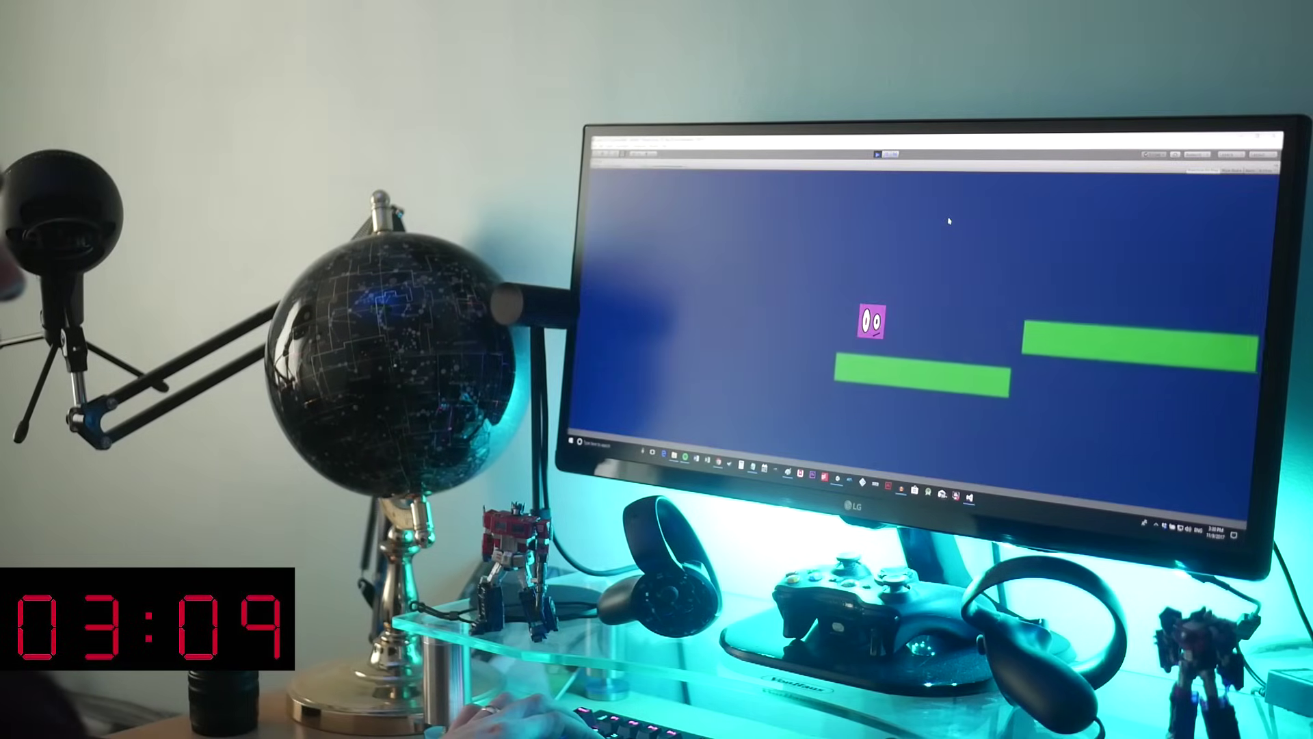
key("Right")
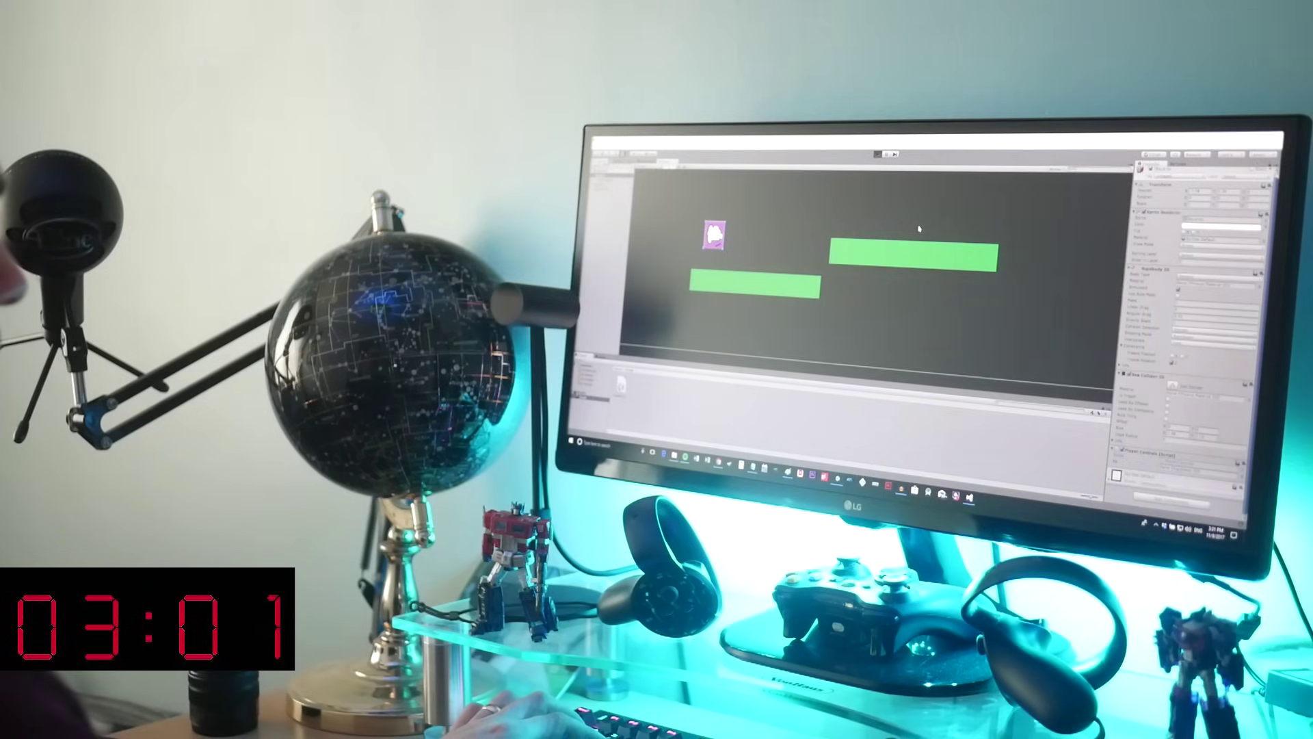
key("ctrl+p")
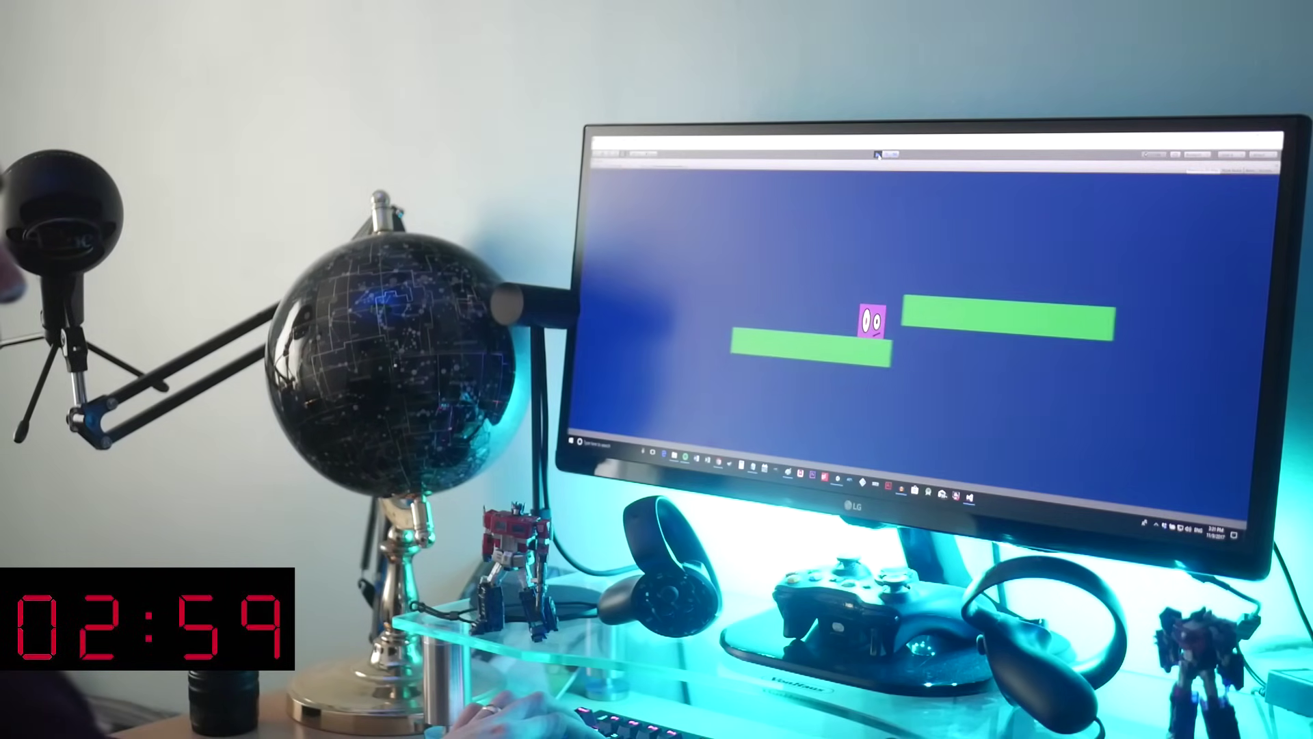
key("ctrl+p")
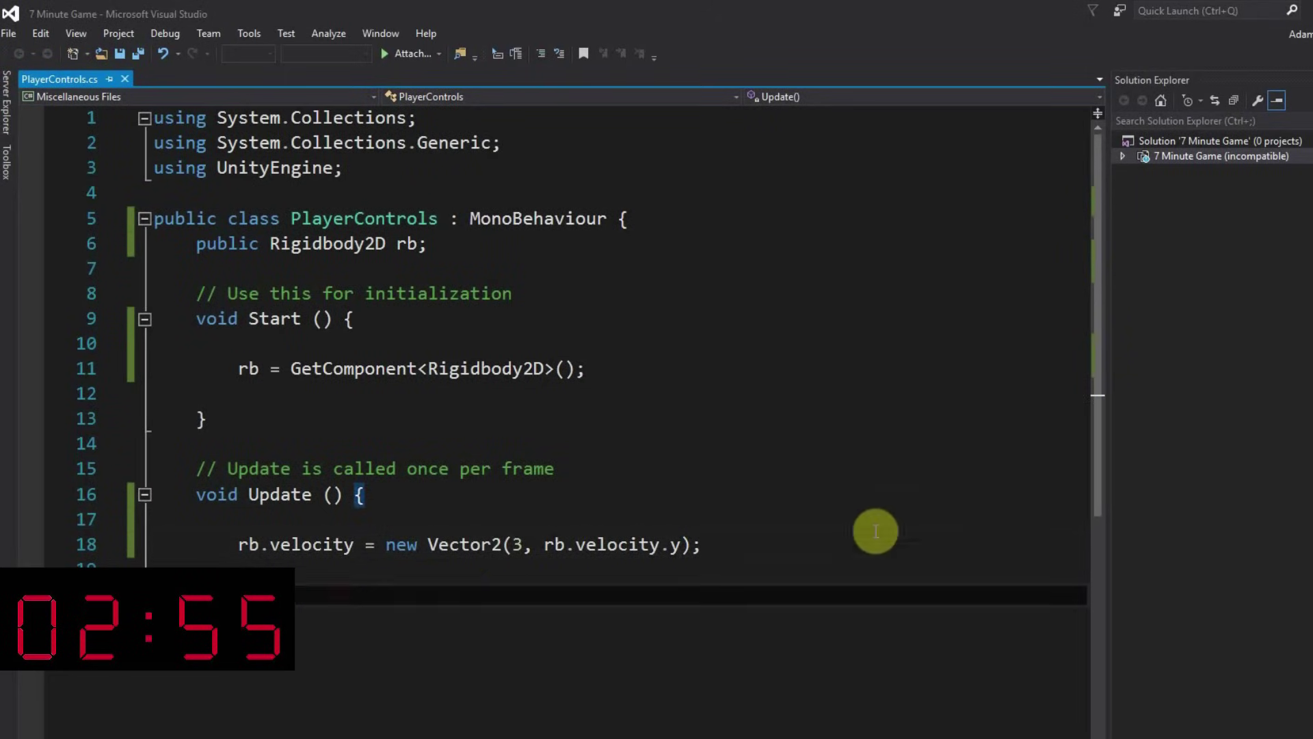
Add an if (Input.GetMouseButtonDown(0)) block below the velocity line in Update
left_click(744, 544)
key("Return")
key("Return")
type("if (Input.GetMouseButtonDown(0")
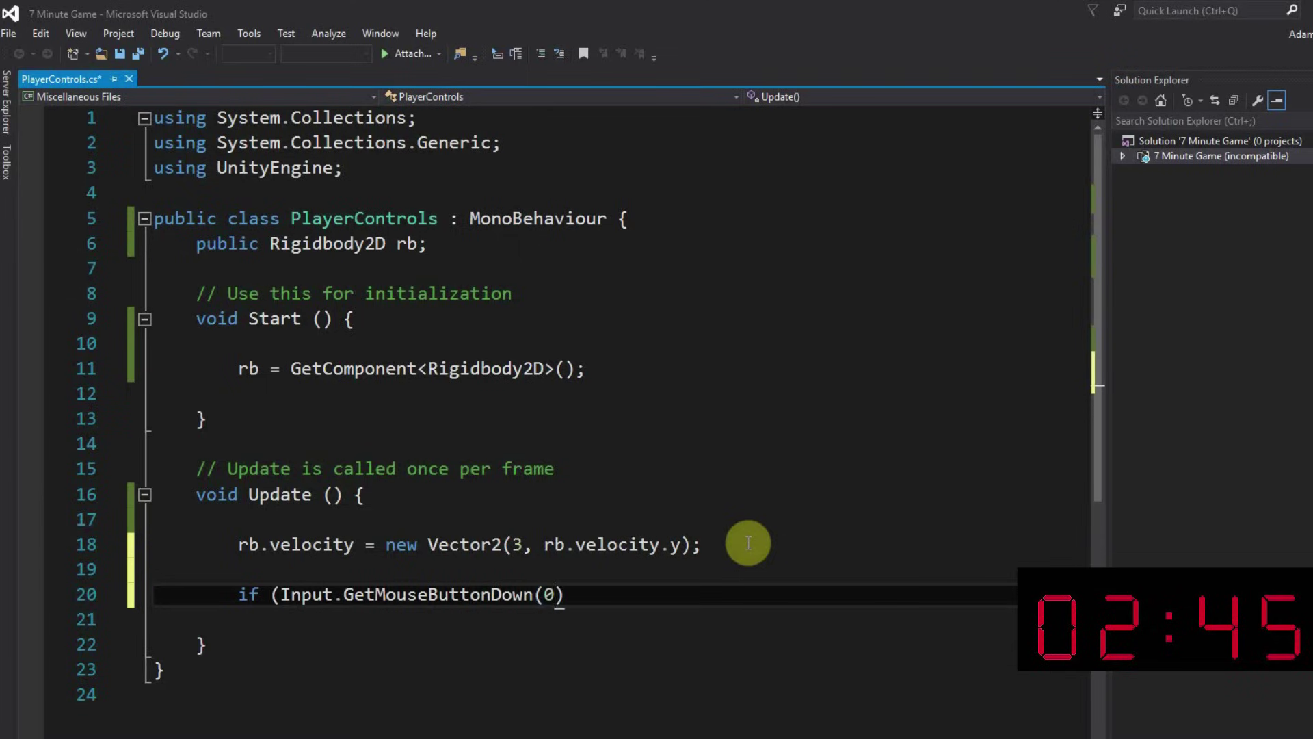
type(")")
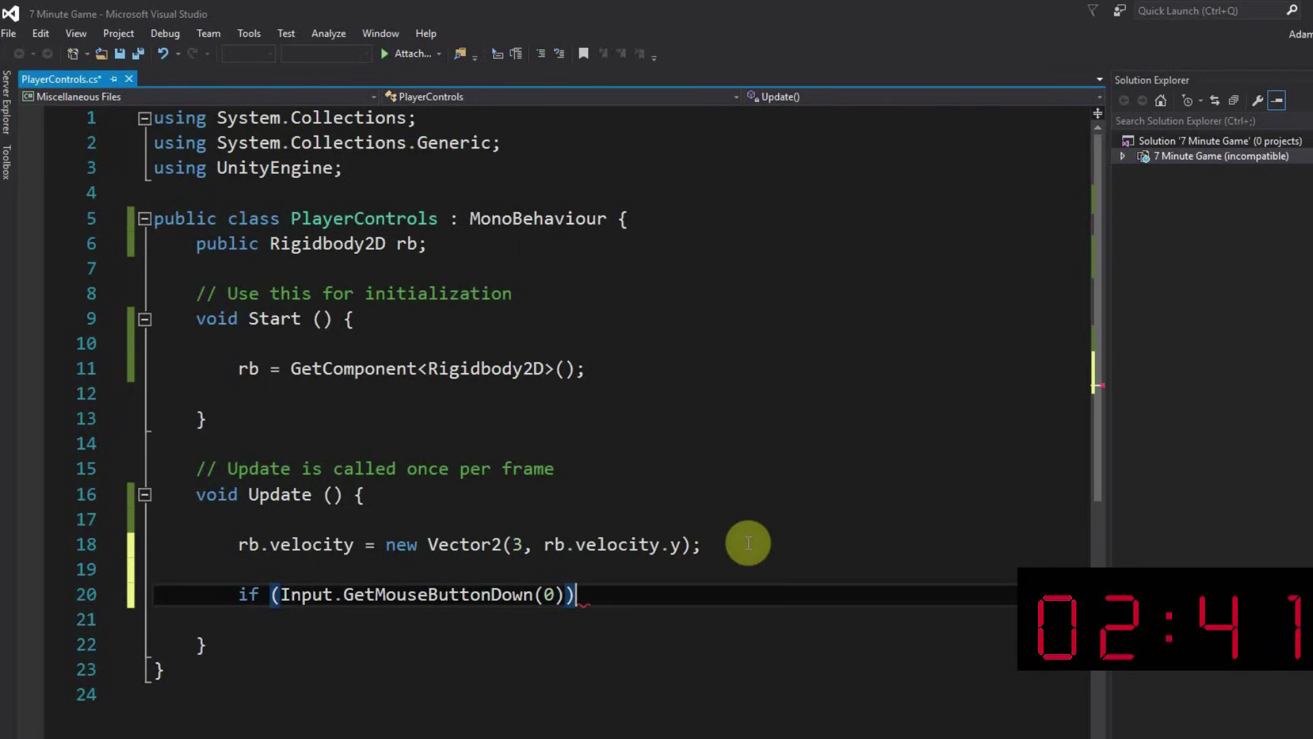
type(" {")
key("Return")
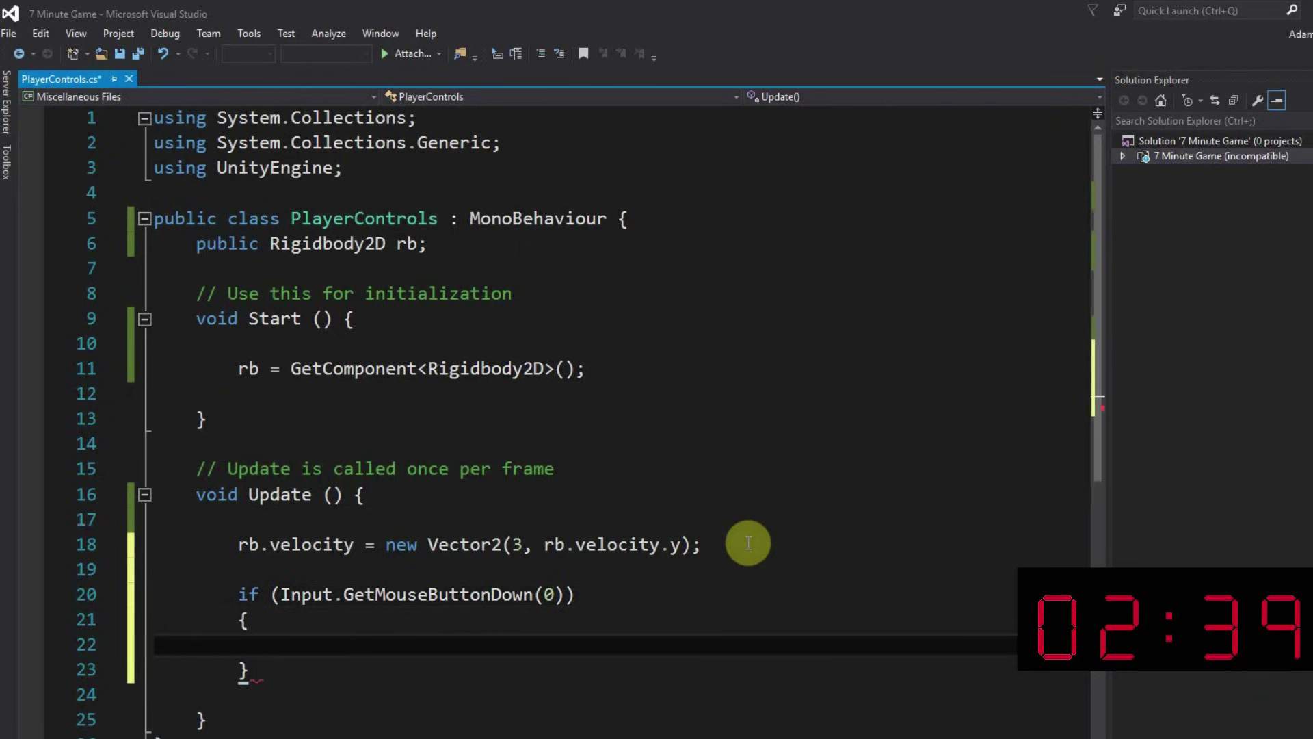
type("rb.veloc")
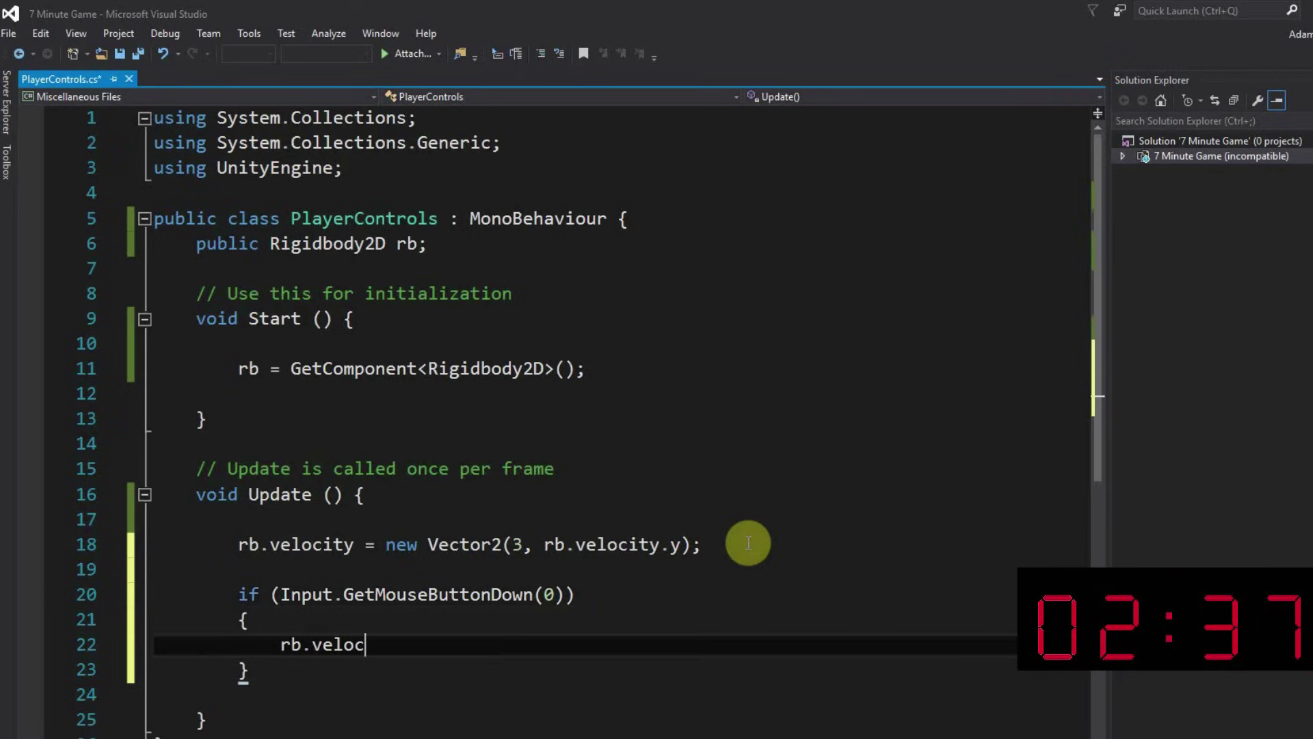
type("ity.")
type("y =")
key("BackSpace")
key("BackSpace")
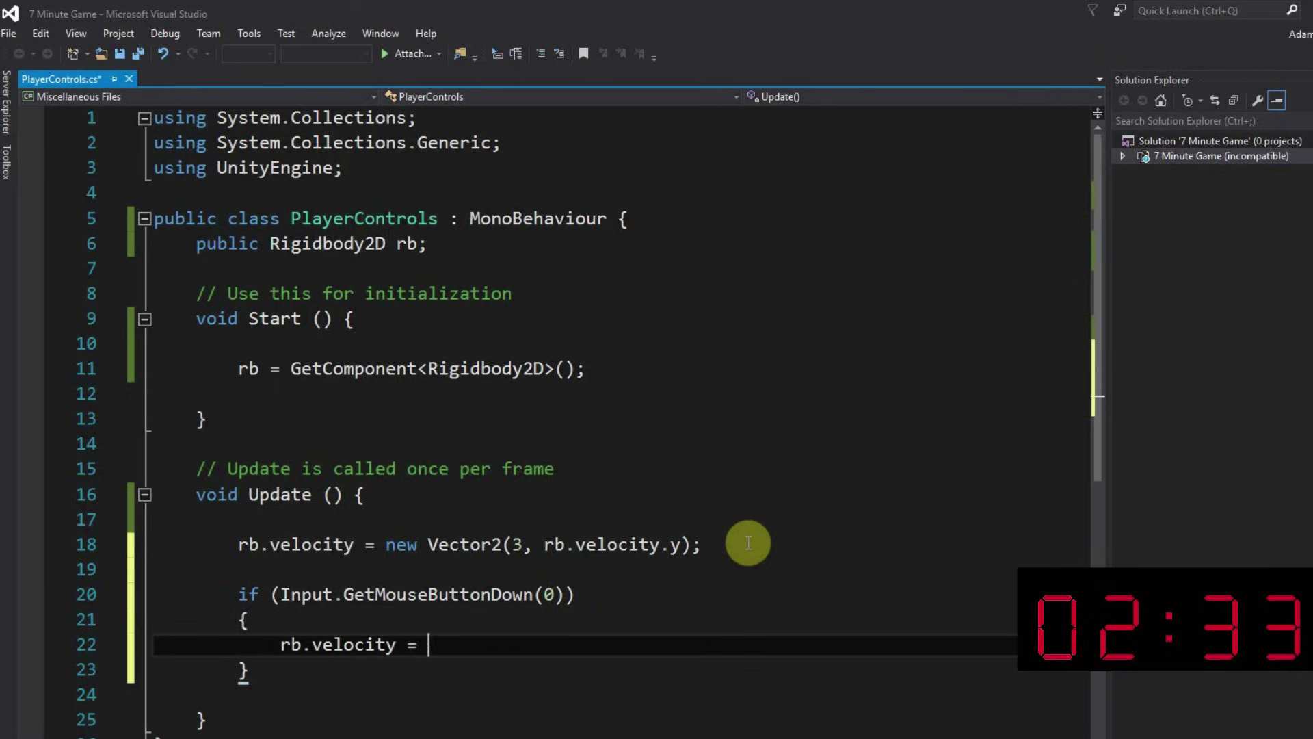
Inside it set rb.velocity = new Vector2(rb.velocity.x, 3) and save the script
type("nbew")
key("BackSpace")
type("ew Vec")
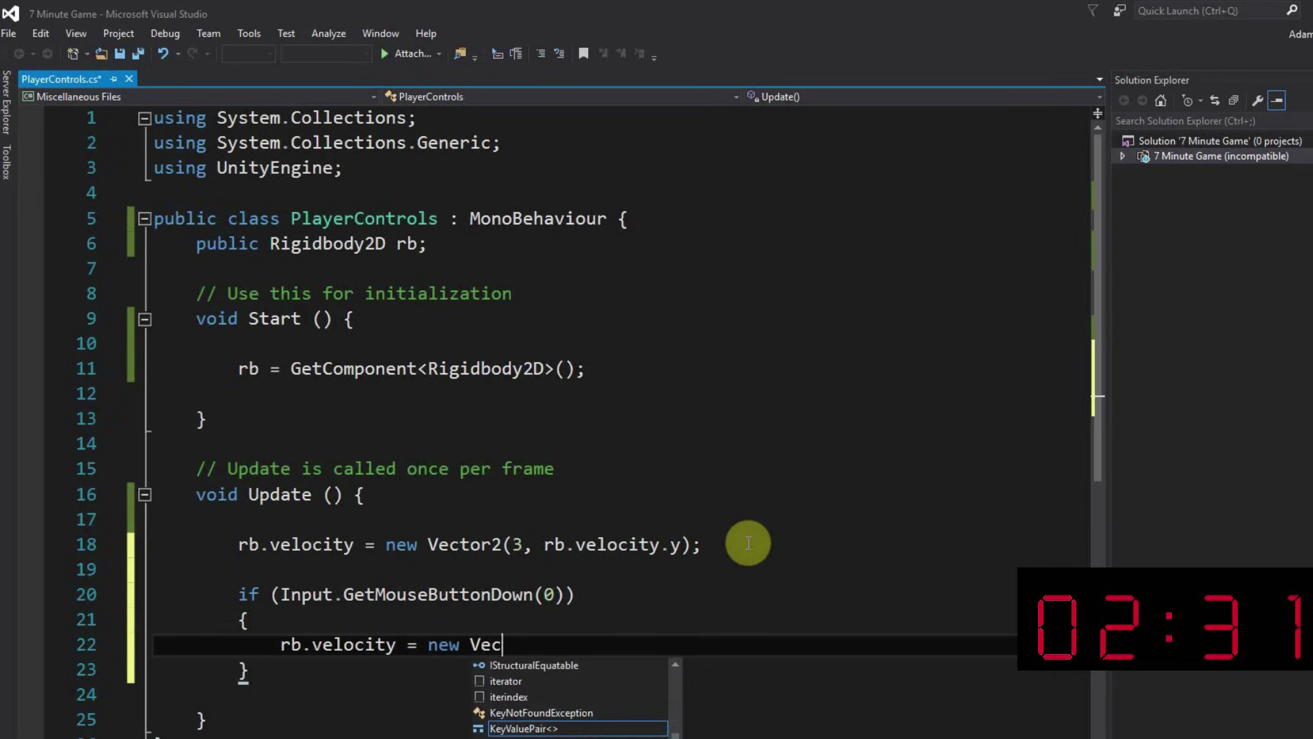
type("tor2(rb.velocity.")
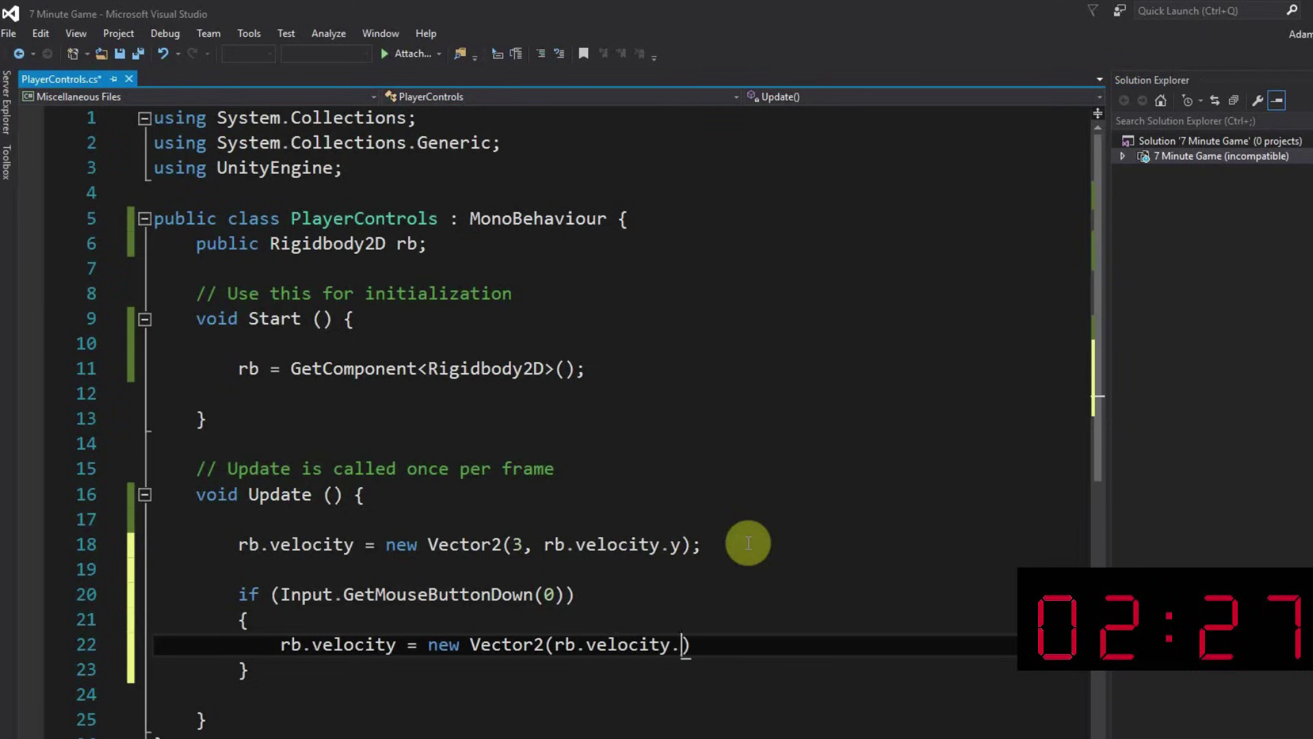
type("x, 3")
key("Down")
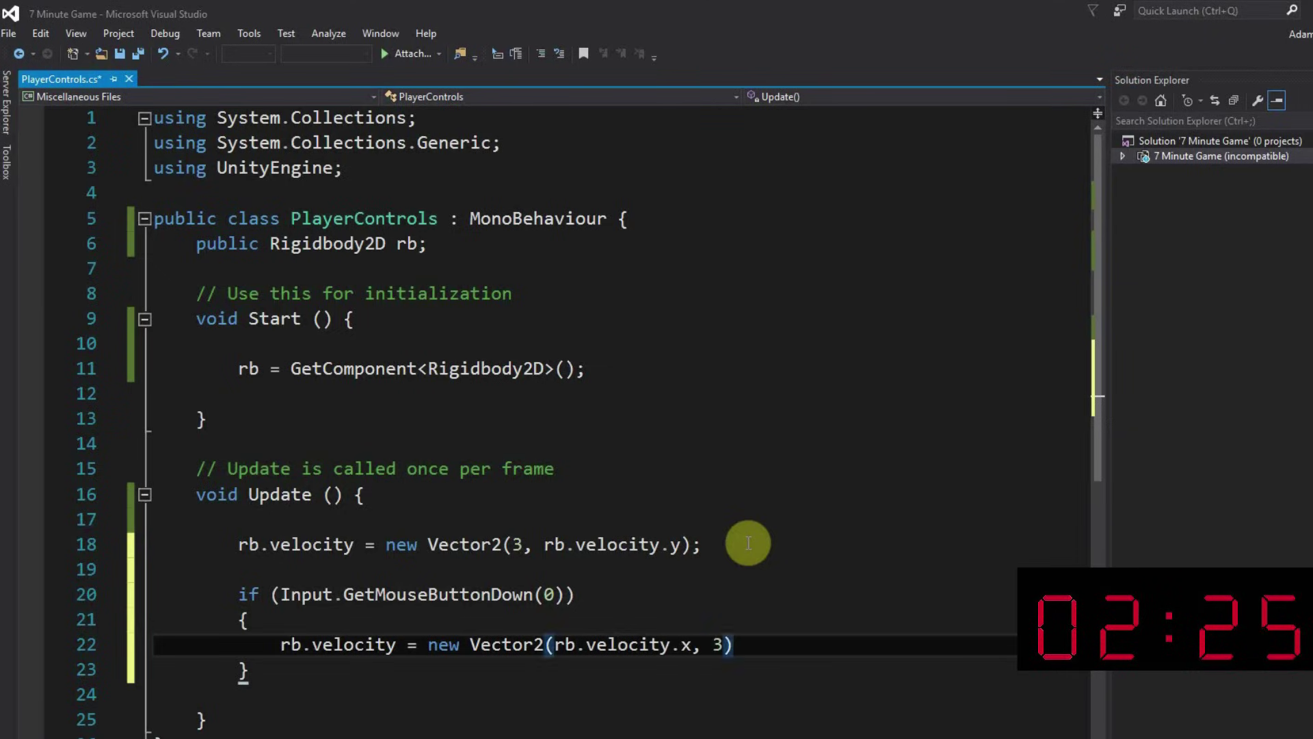
type("3);")
left_click(803, 619)
key("ctrl+s")
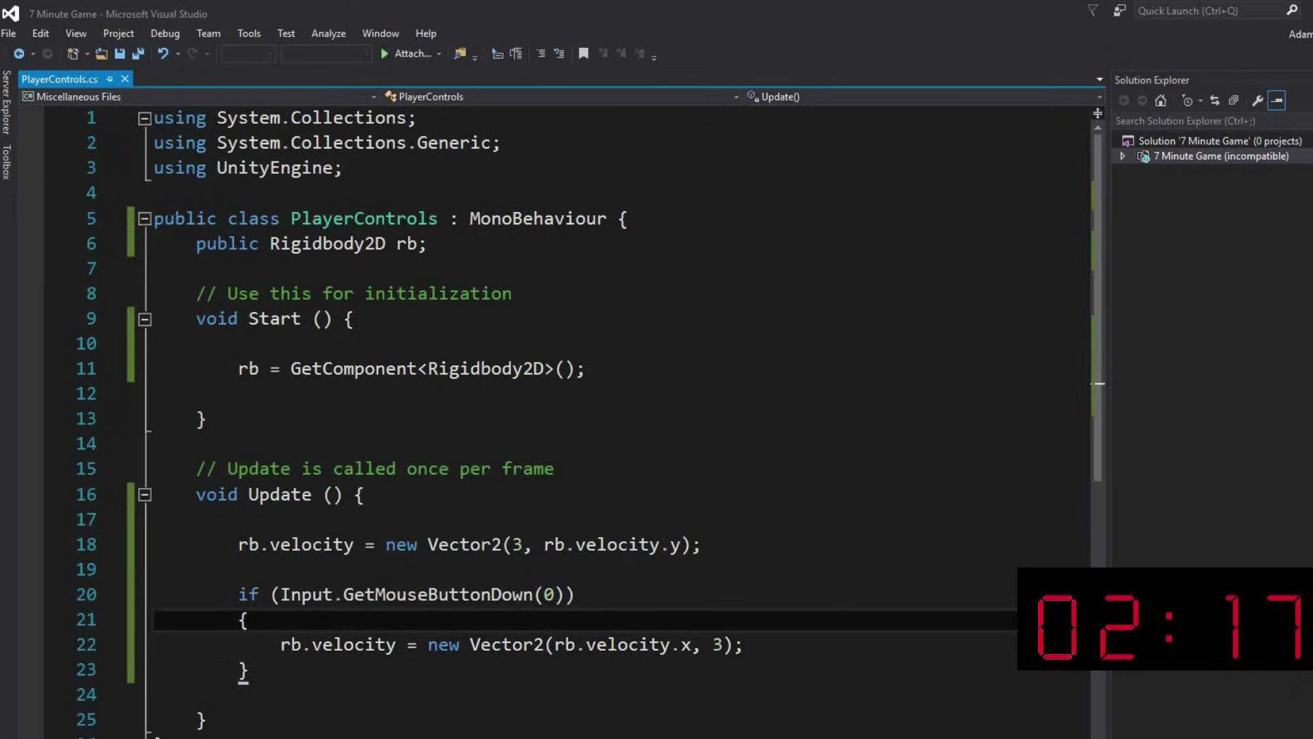
key("alt+Tab")
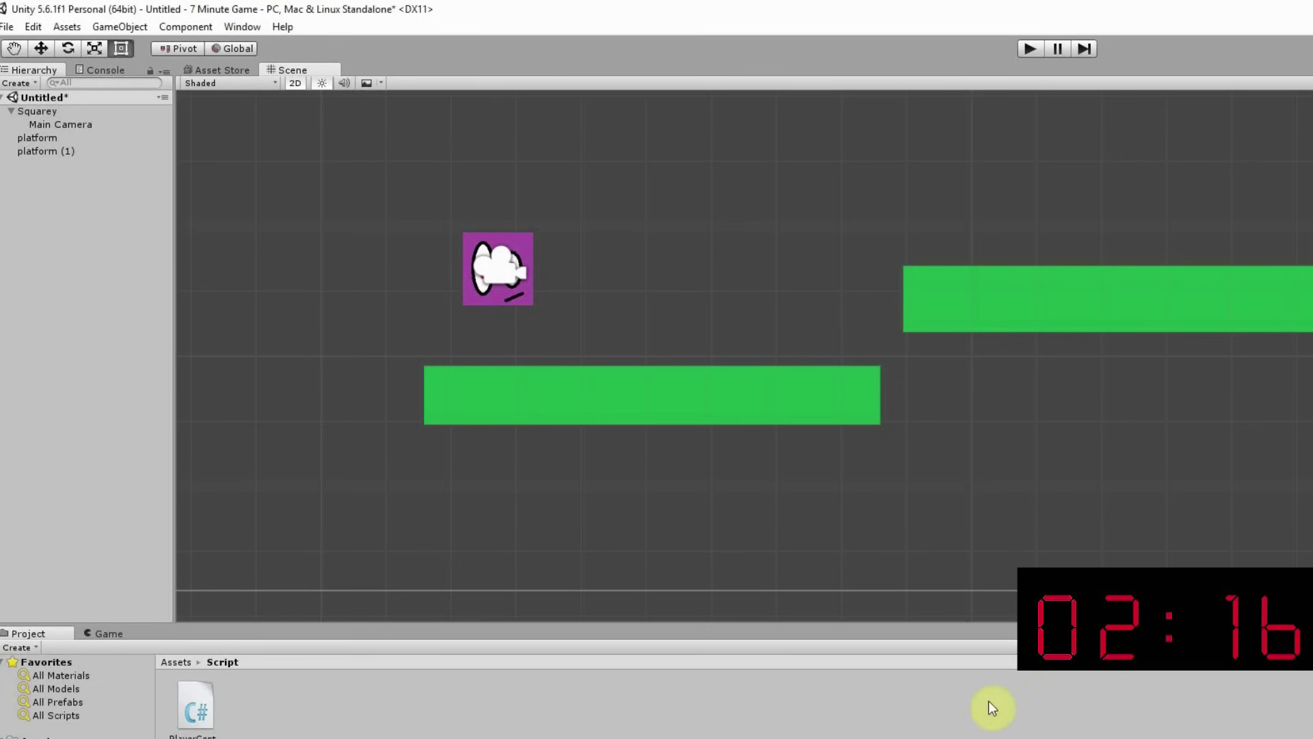
Run a brief play test of the click-to-jump square, then stop the game
left_click(1029, 50)
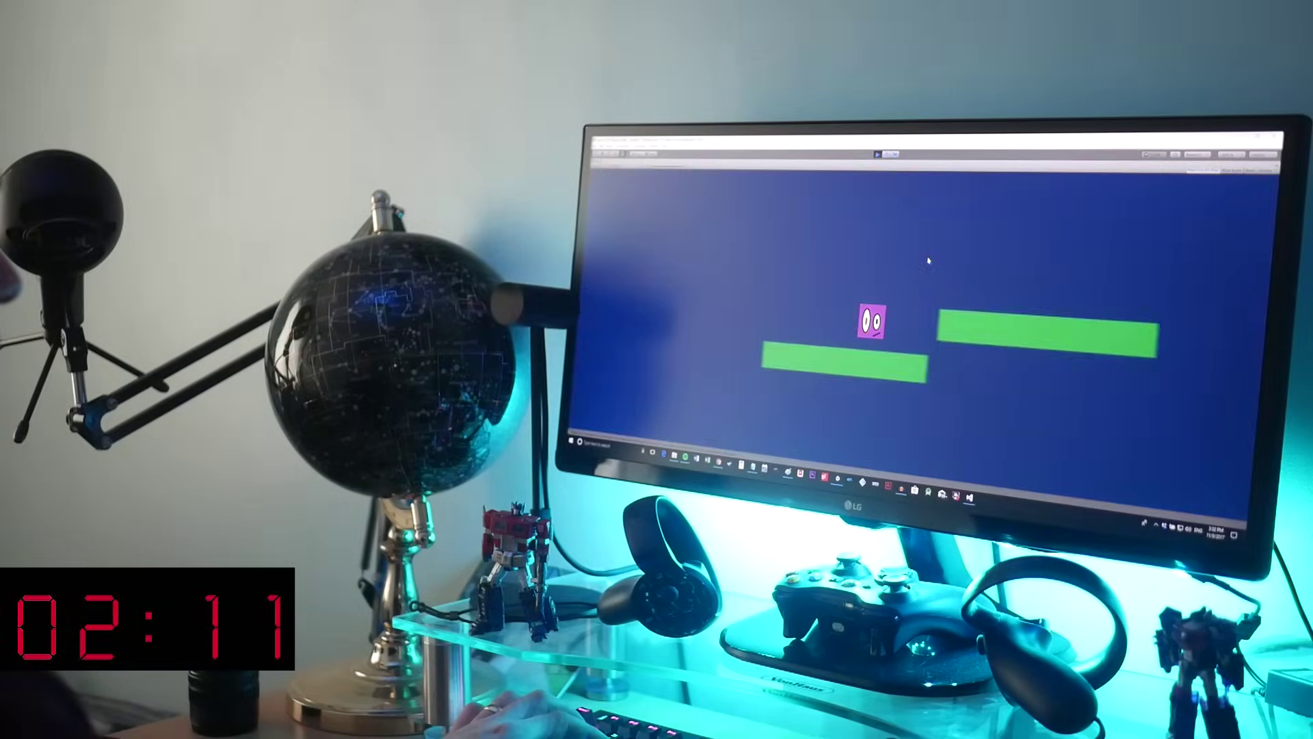
key("ctrl+p")
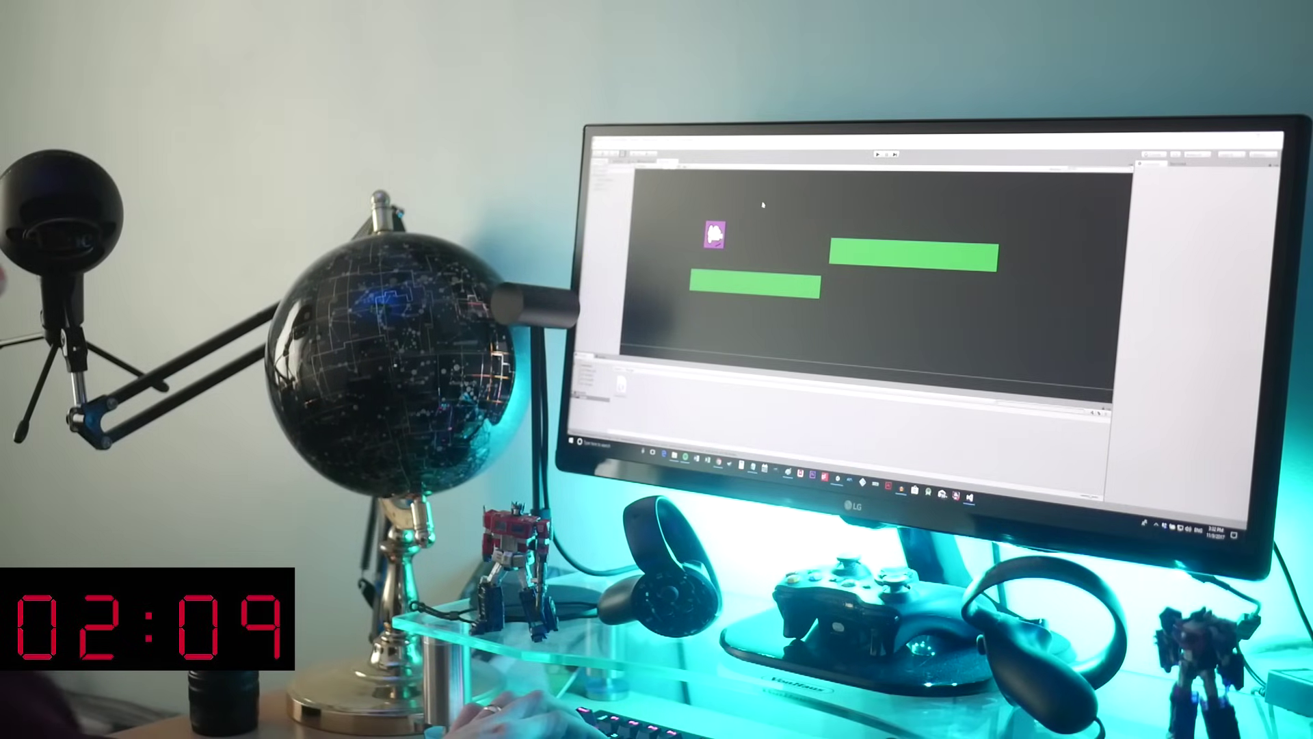